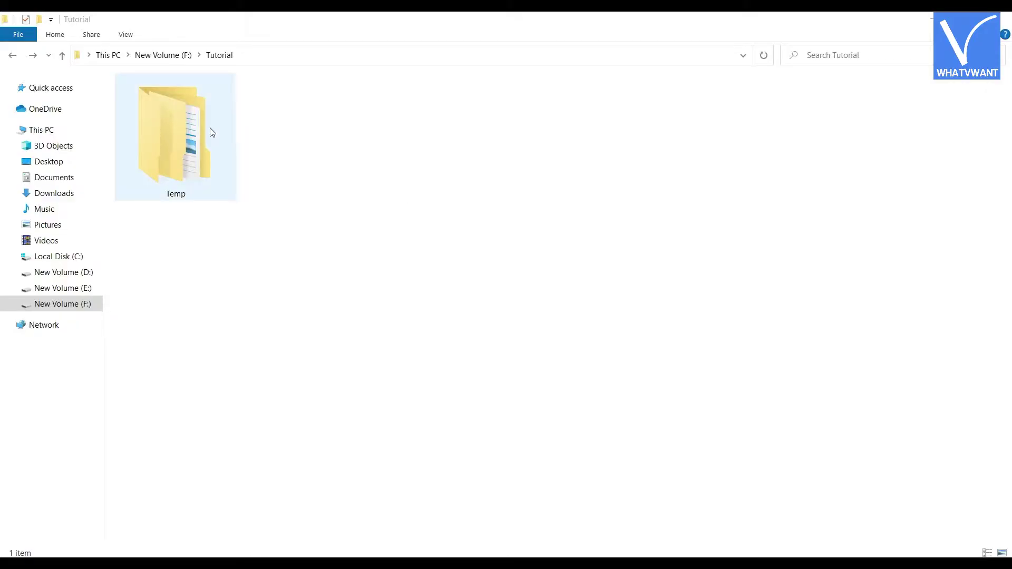
Set the Hidden attribute on Temp, applying it to the folder, subfolders and files
right_click(210, 148)
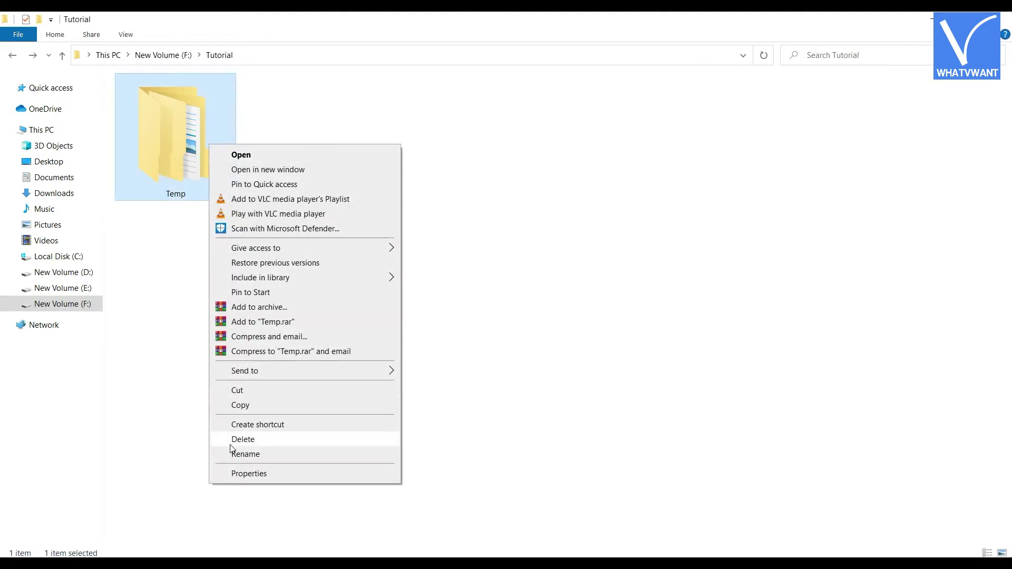
click(262, 473)
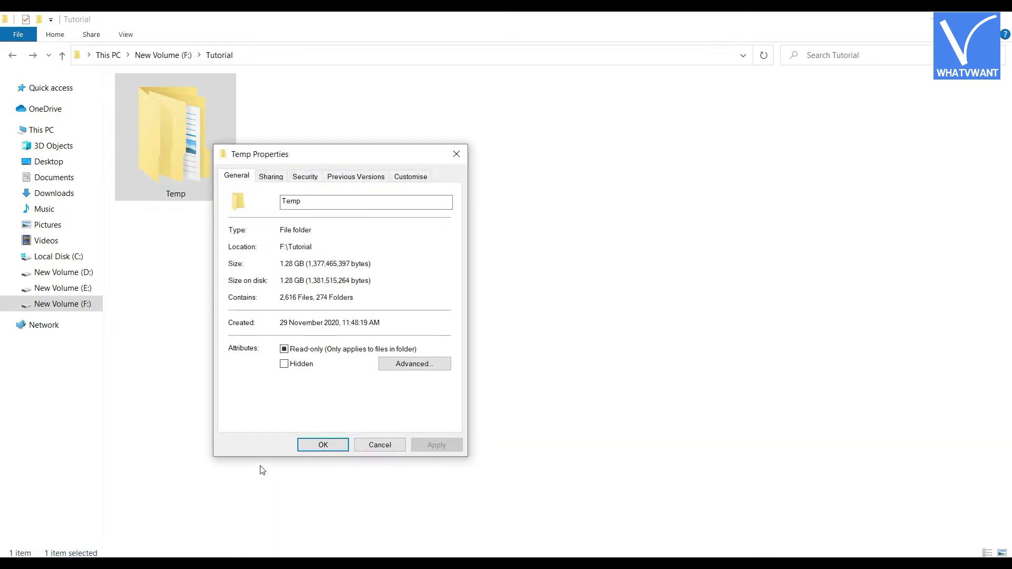
click(284, 365)
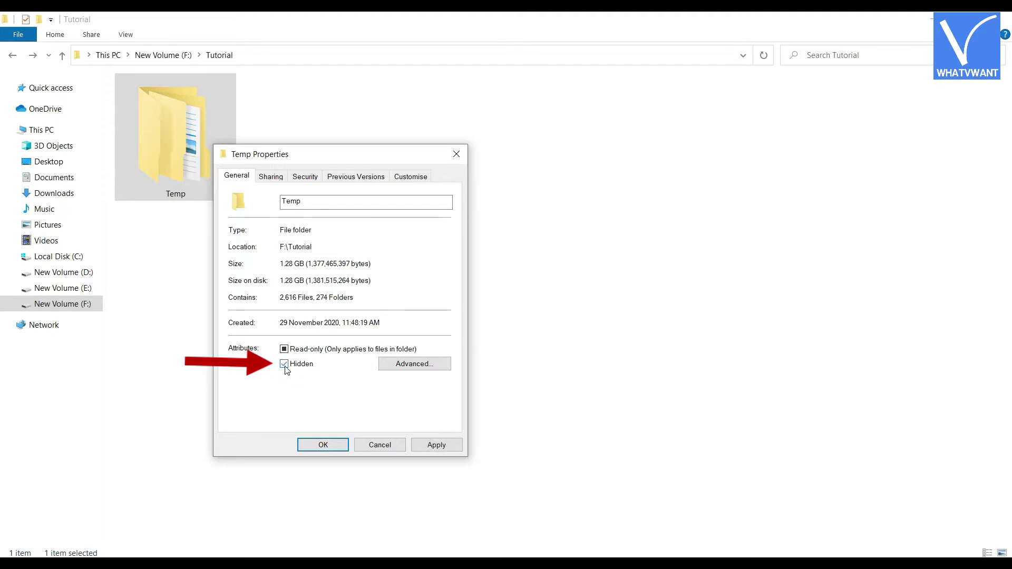
click(434, 448)
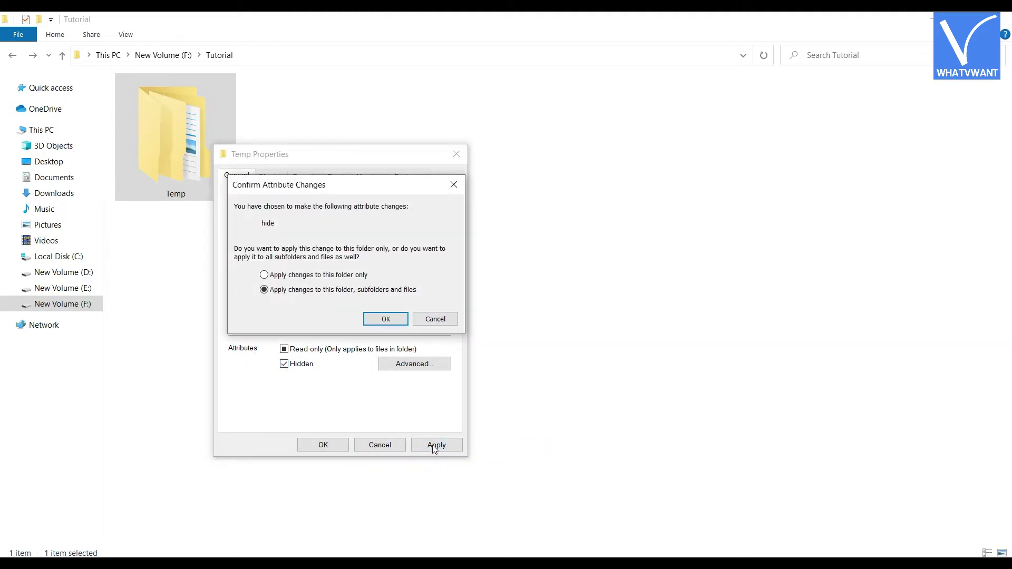
click(386, 320)
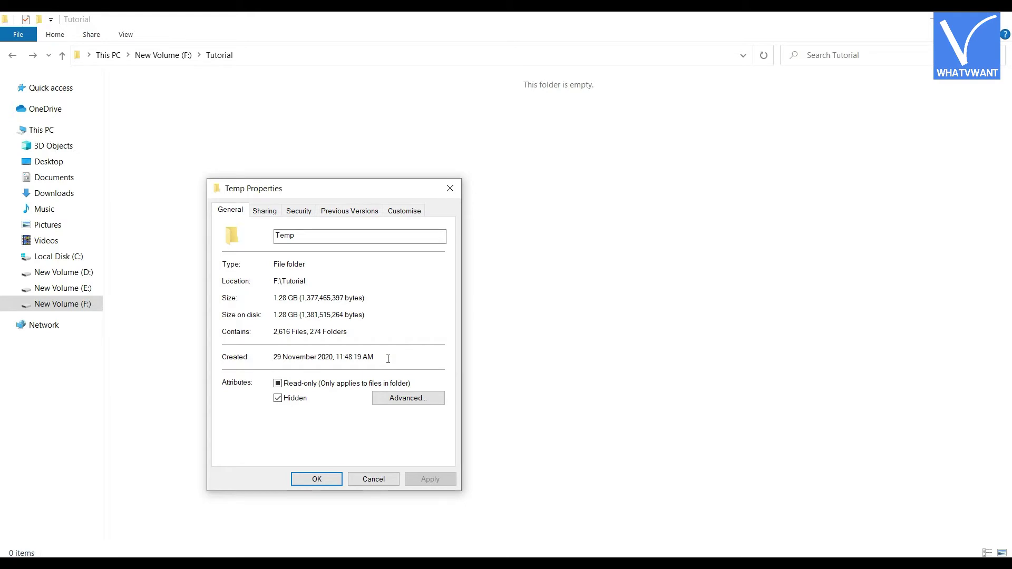
click(316, 480)
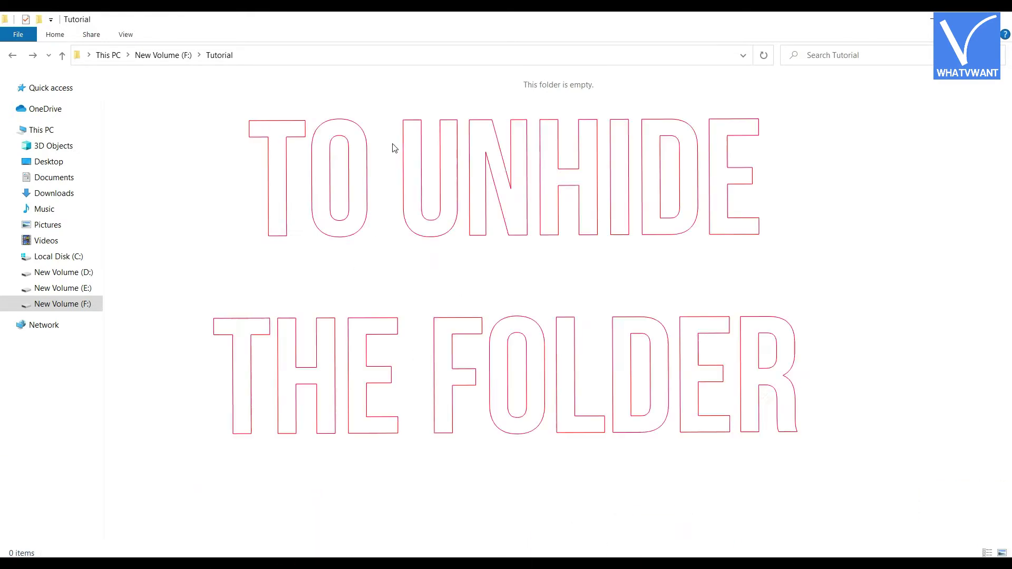
Turn on Hidden items in the View tab so the faded Temp folder shows
click(126, 35)
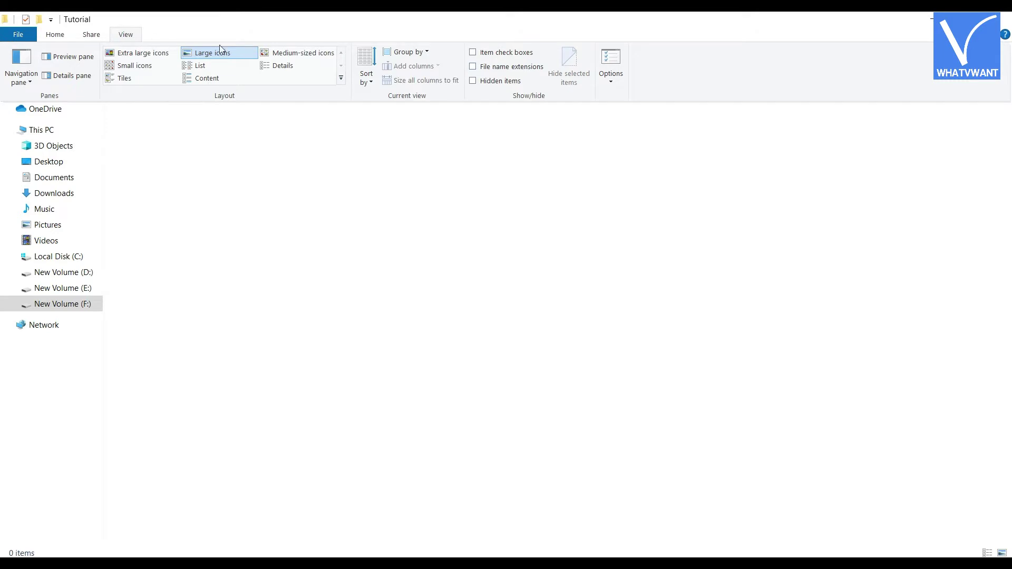
click(473, 83)
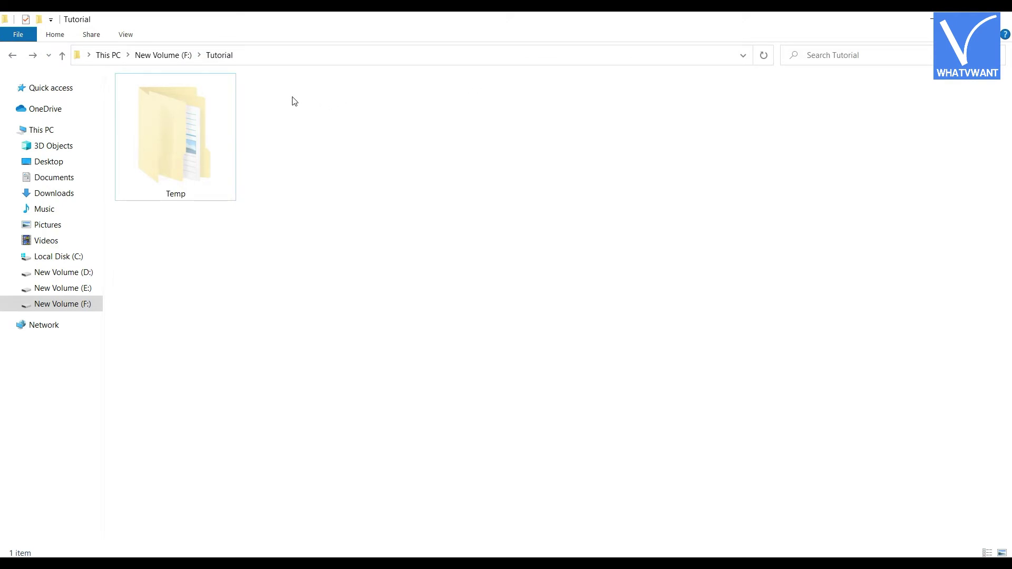
Clear Temp's Hidden attribute for the folder, its subfolders and files
right_click(178, 170)
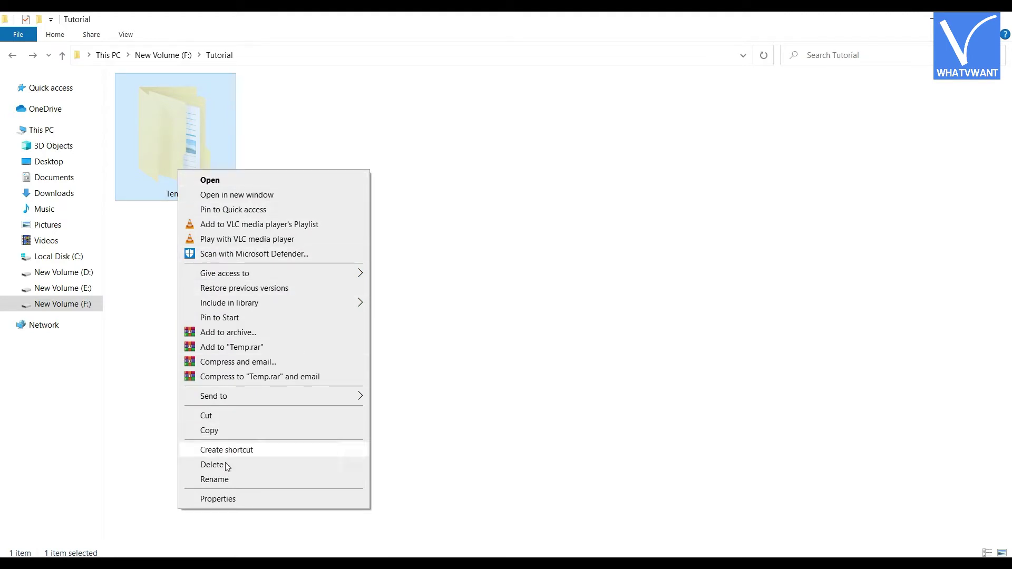
click(251, 504)
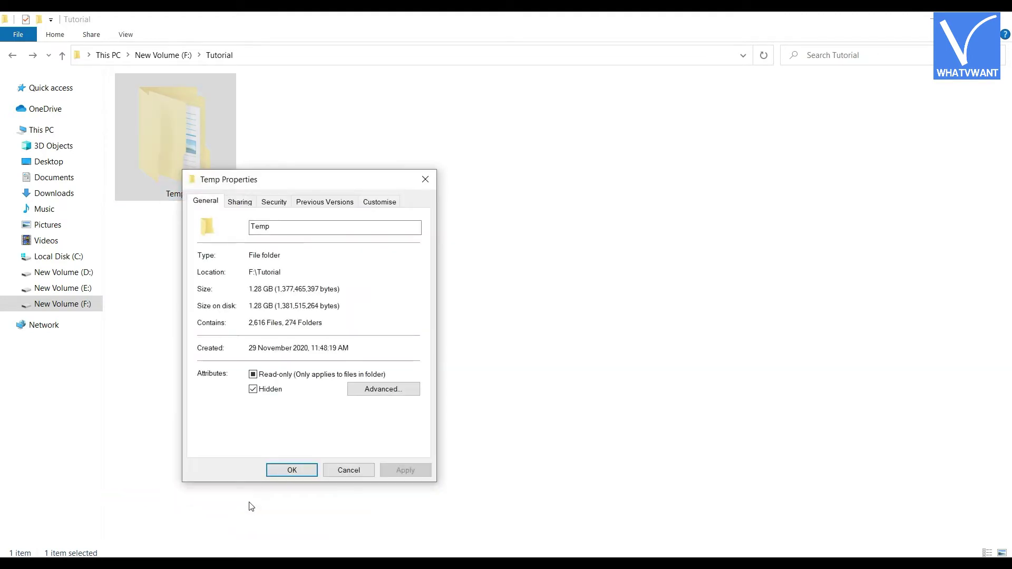
click(253, 389)
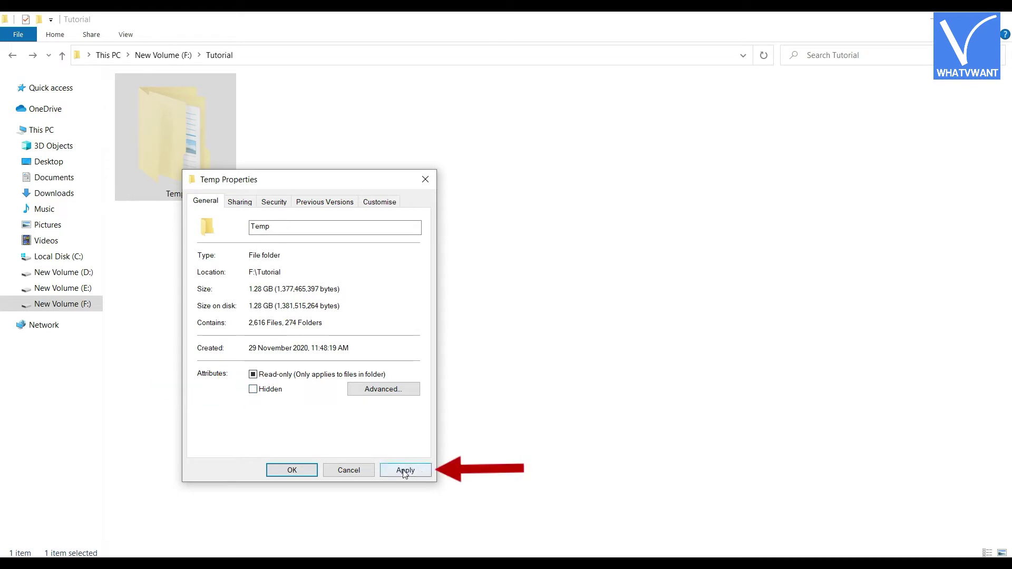
click(405, 471)
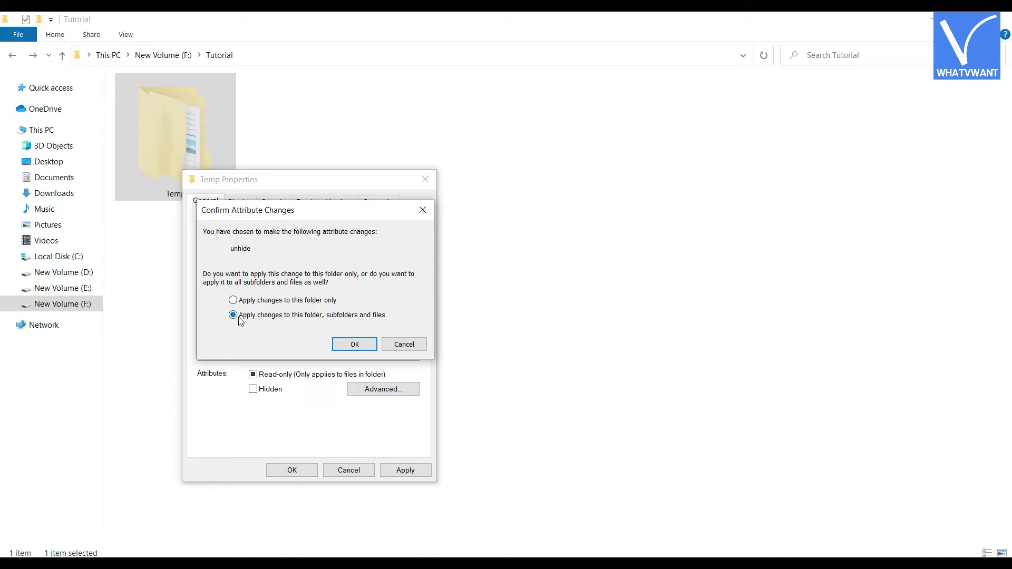
click(355, 345)
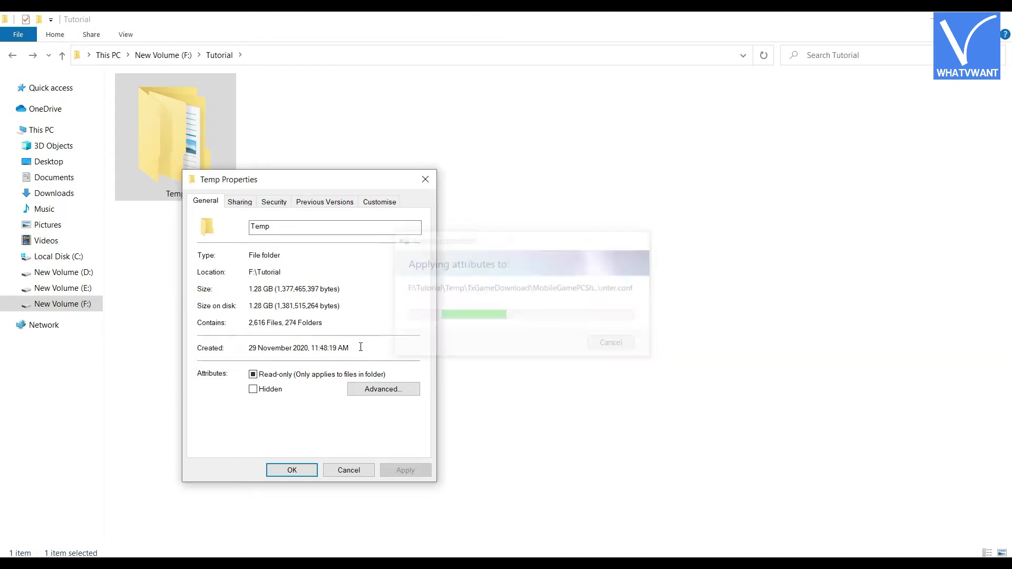
click(295, 469)
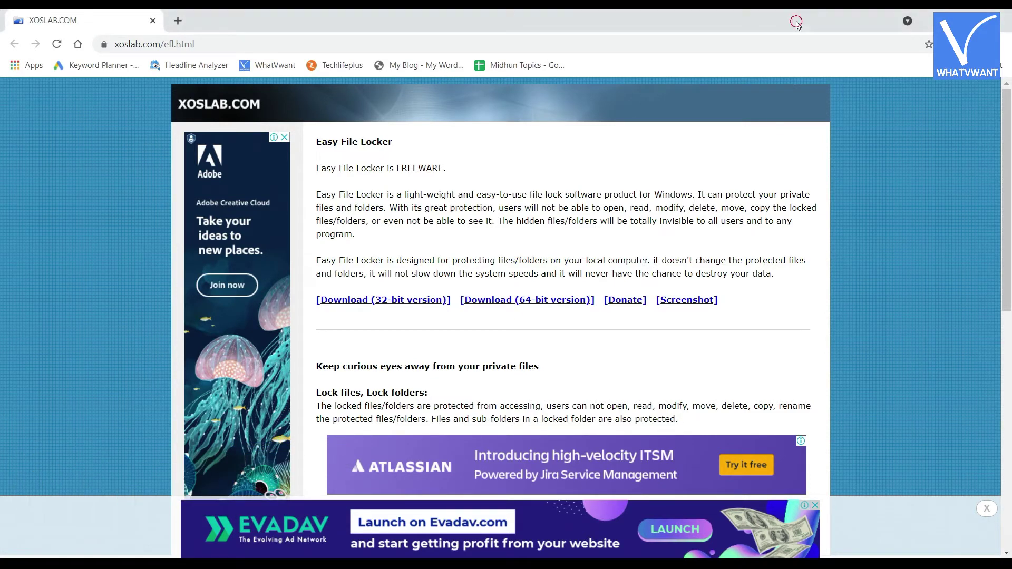
Reload the Easy File Locker download page on xoslab.com
key(F5)
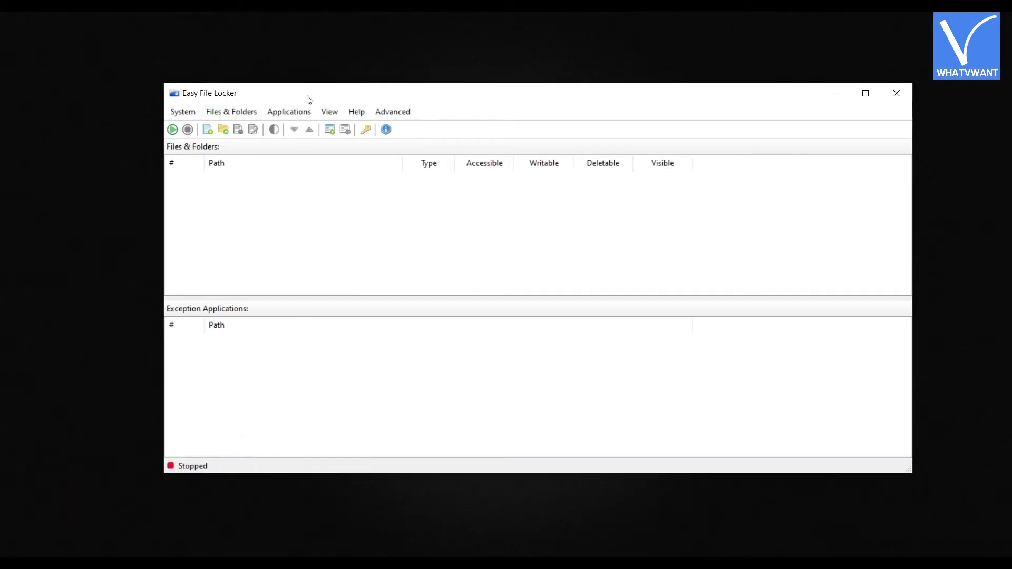
Set a new Easy File Locker password under System > Set Password and confirm it
click(182, 113)
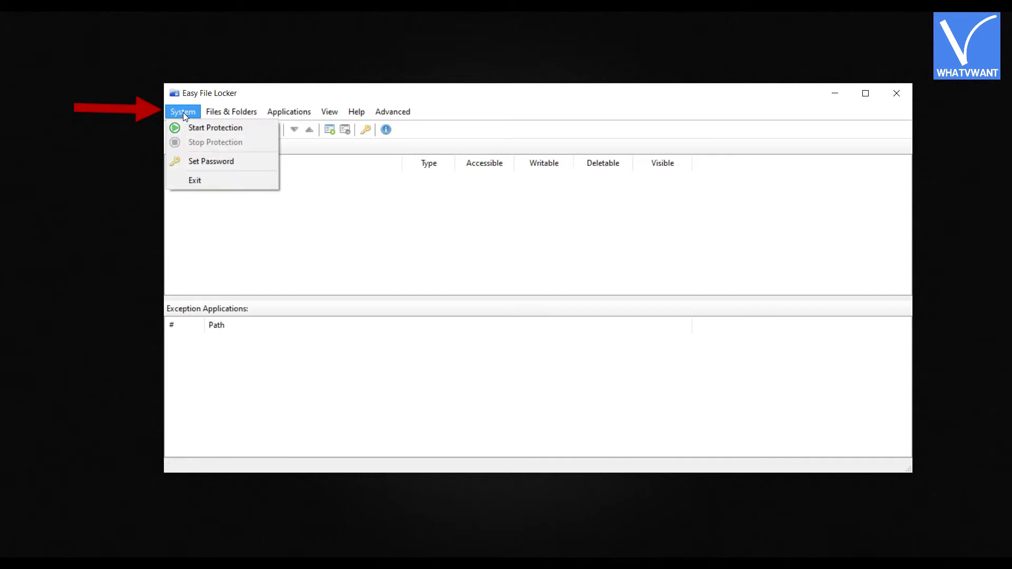
click(226, 164)
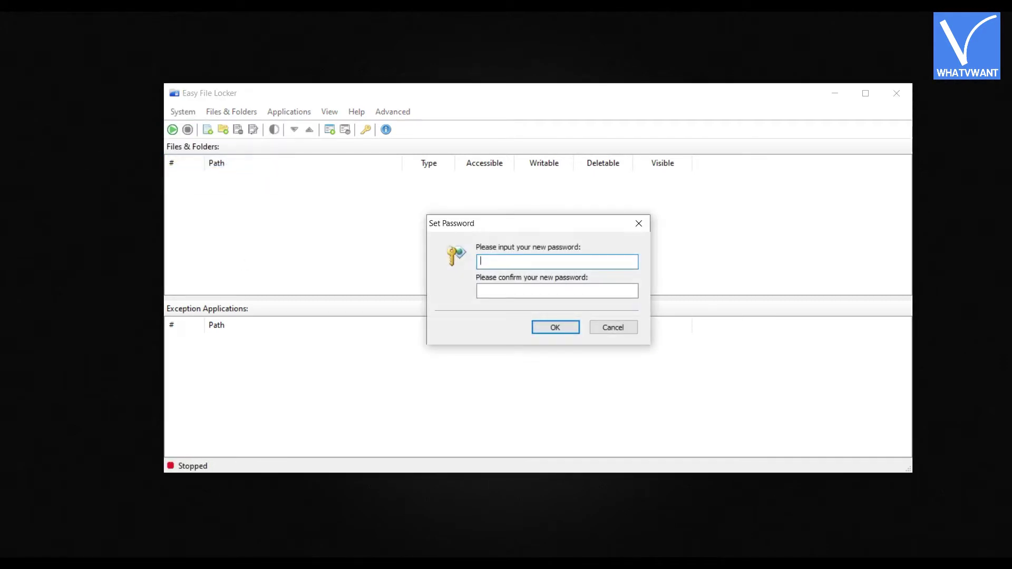
text(123)
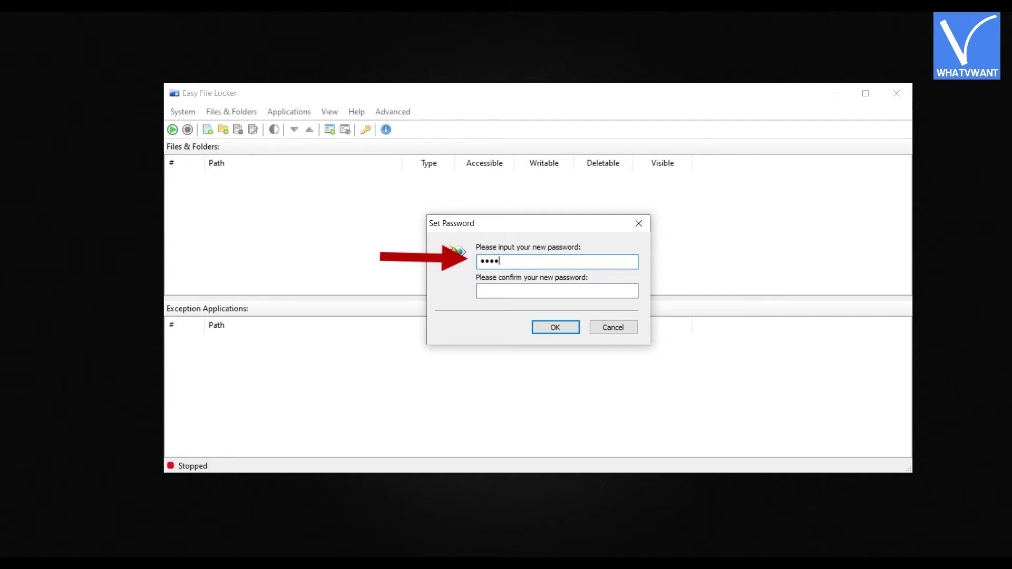
click(493, 292)
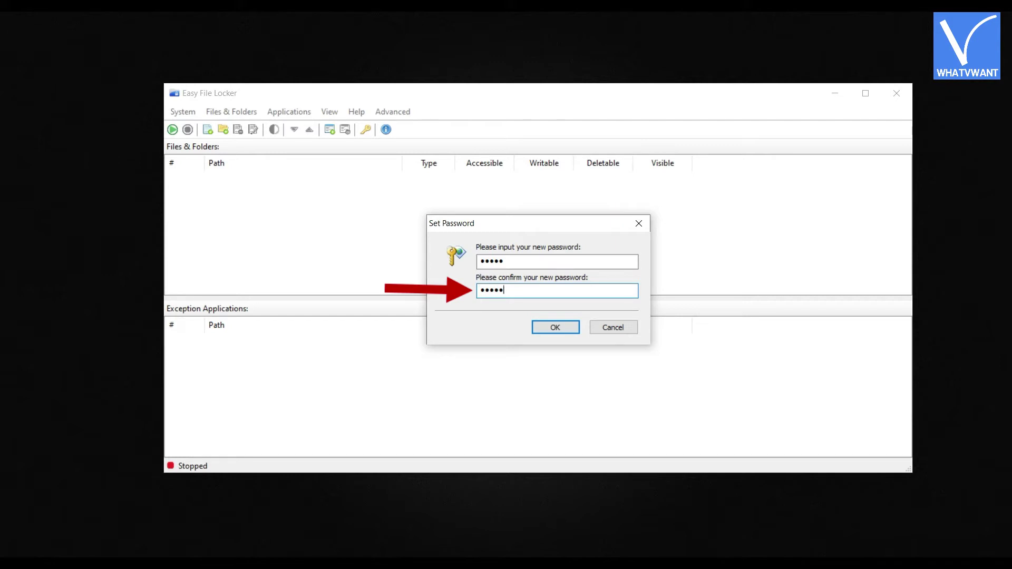
text(12345)
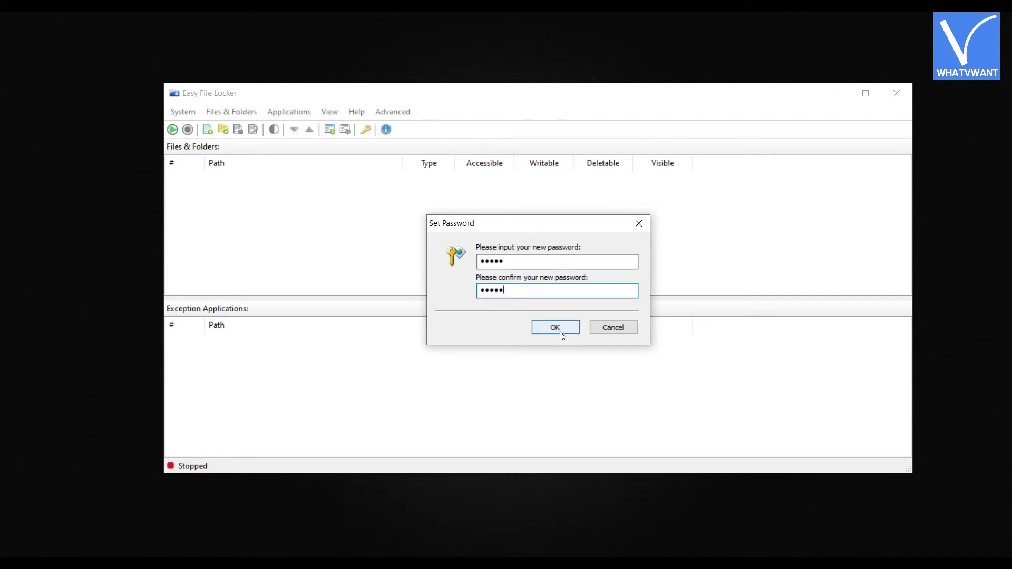
click(564, 327)
click(575, 338)
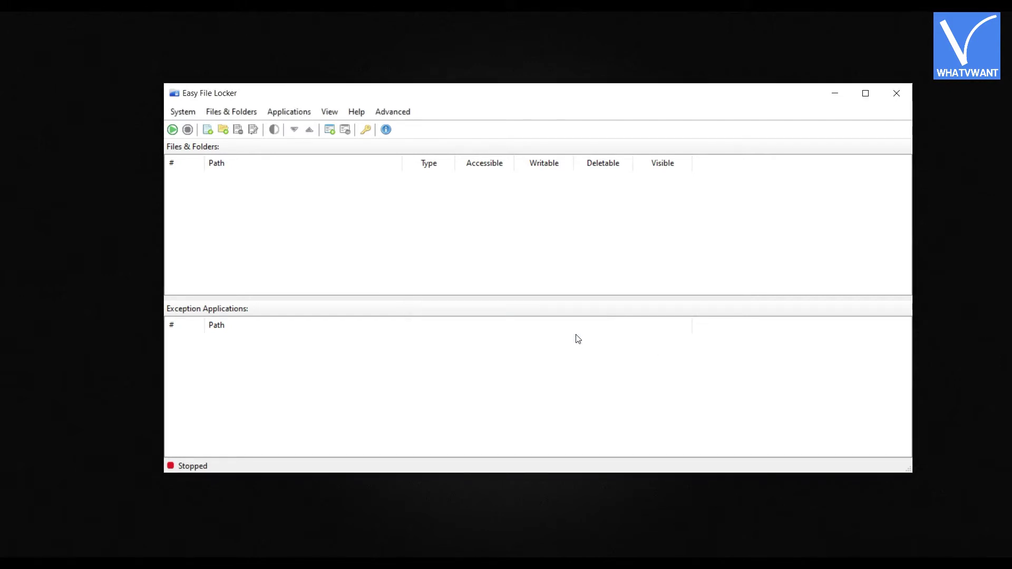
Add an F:\Tutorial\Temp rule with access blocked while the folder stays visible
click(233, 115)
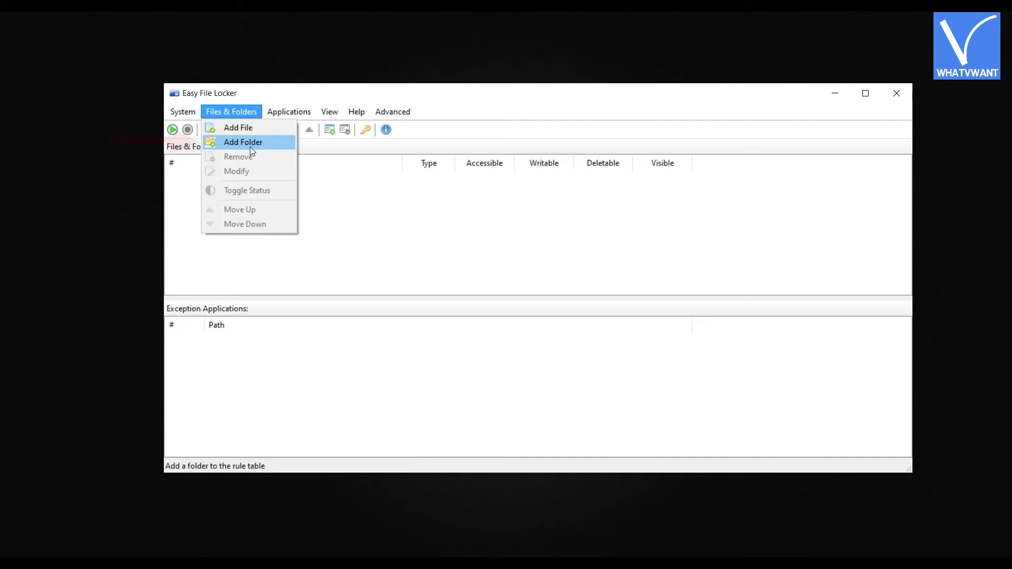
click(250, 148)
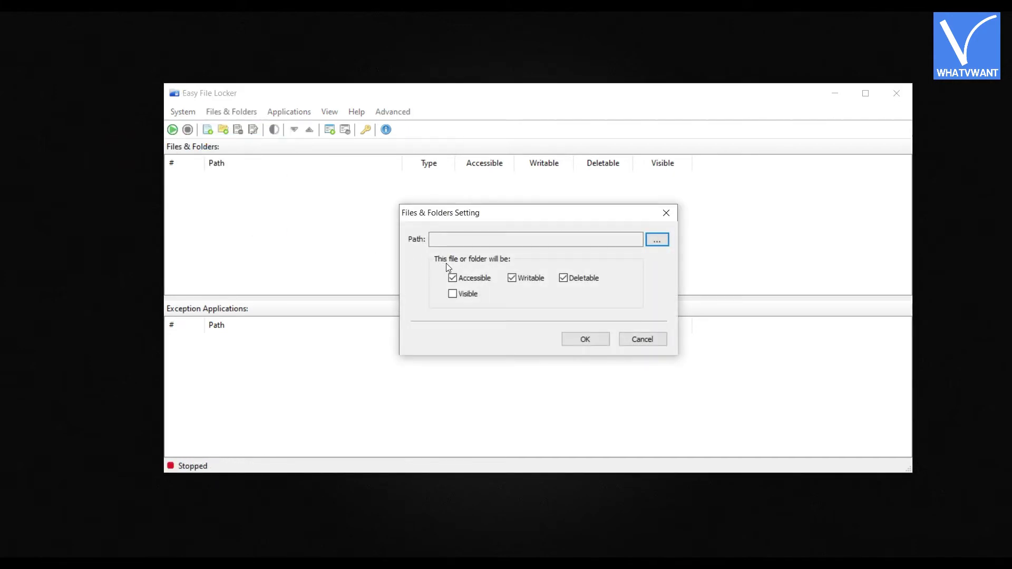
click(657, 240)
scroll(558, 291, down, 1)
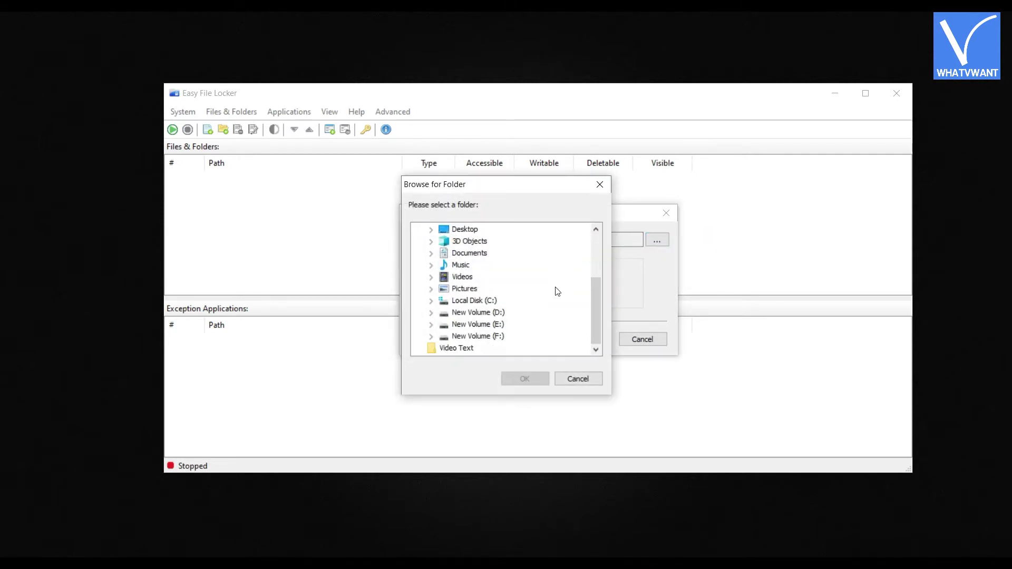
double_click(490, 335)
double_click(477, 335)
click(485, 336)
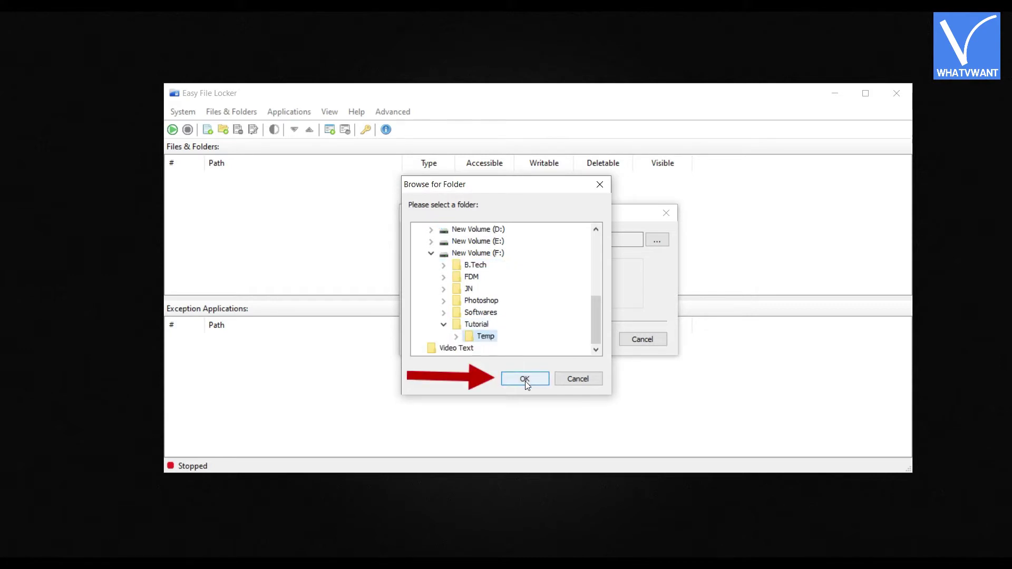
click(524, 380)
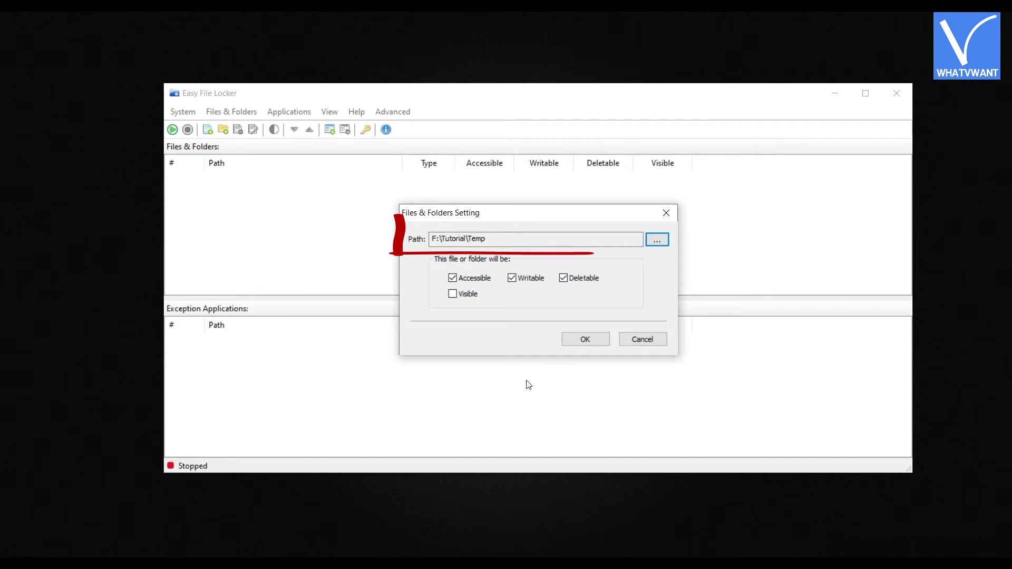
click(453, 280)
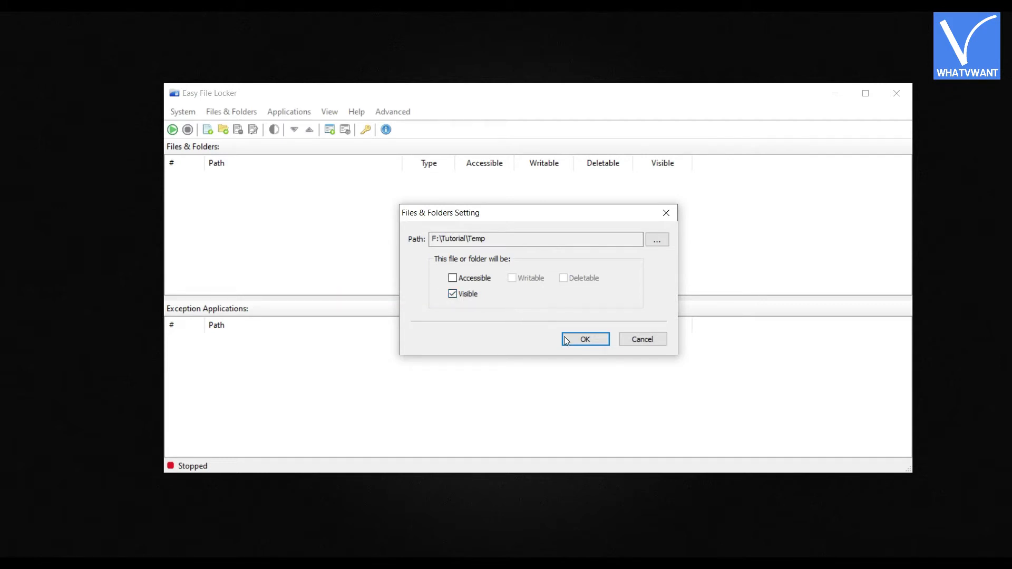
click(594, 343)
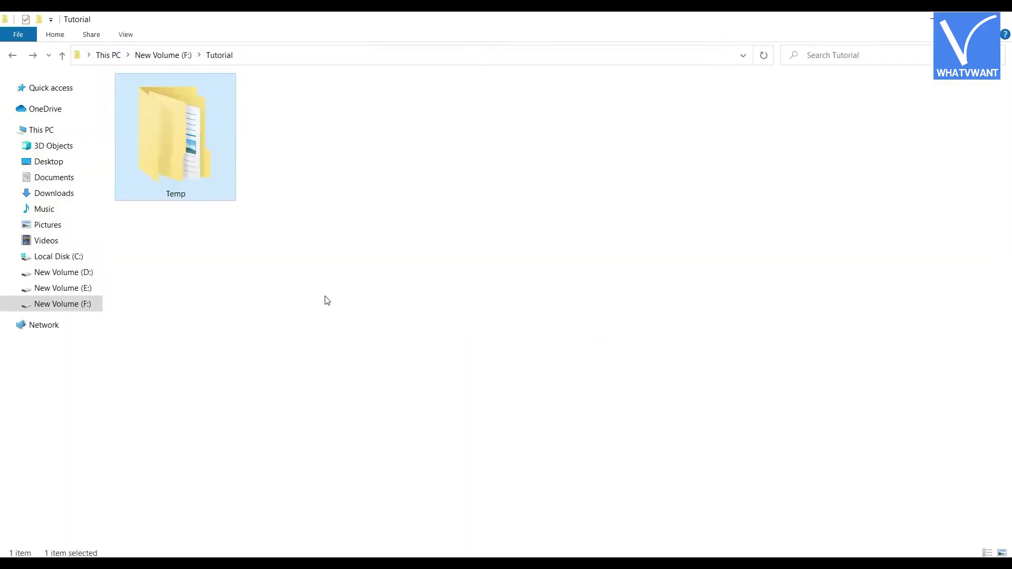
Try opening Temp in Explorer, get access denied, and return to Easy File Locker
click(283, 295)
double_click(200, 192)
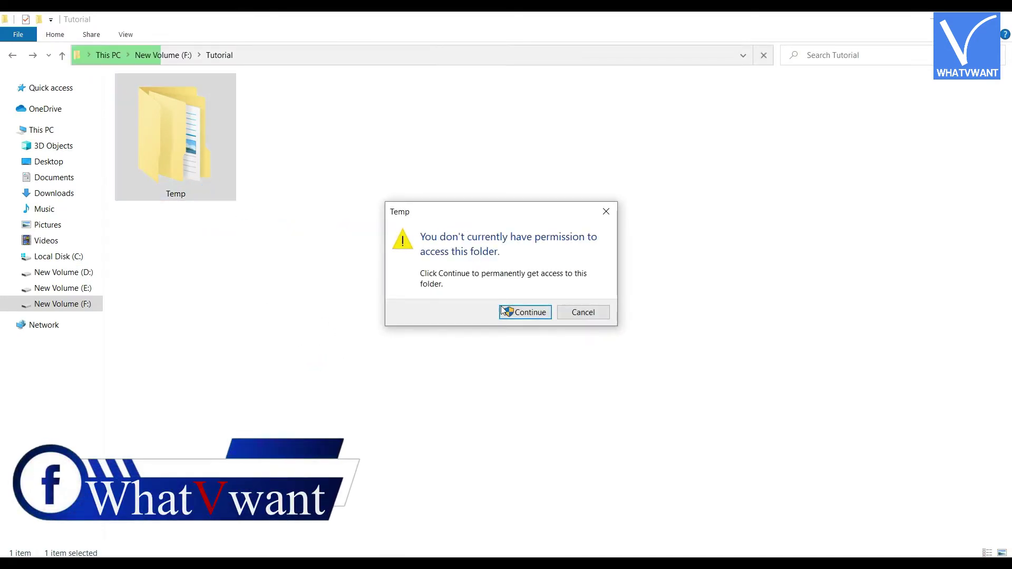
click(524, 316)
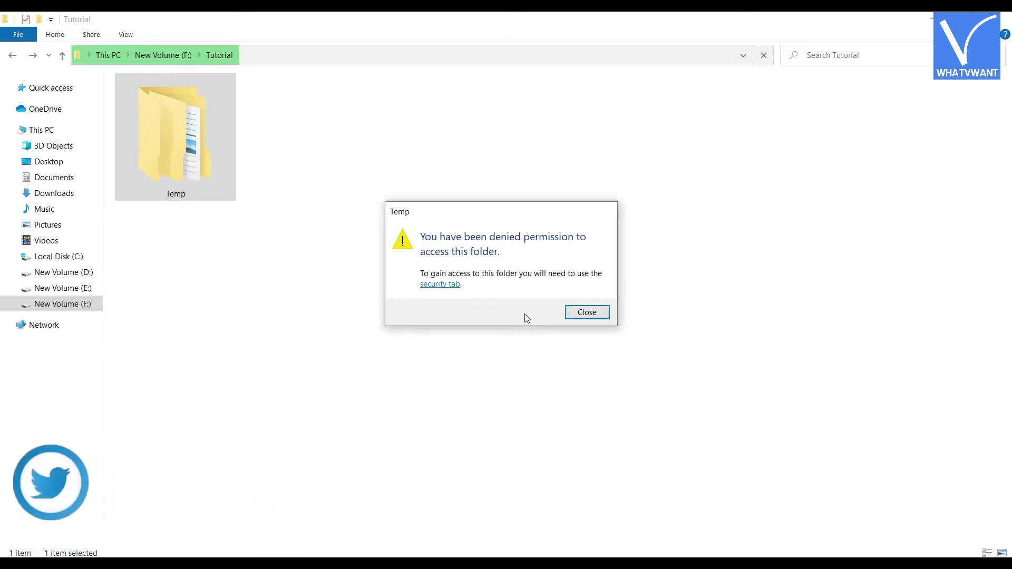
click(601, 315)
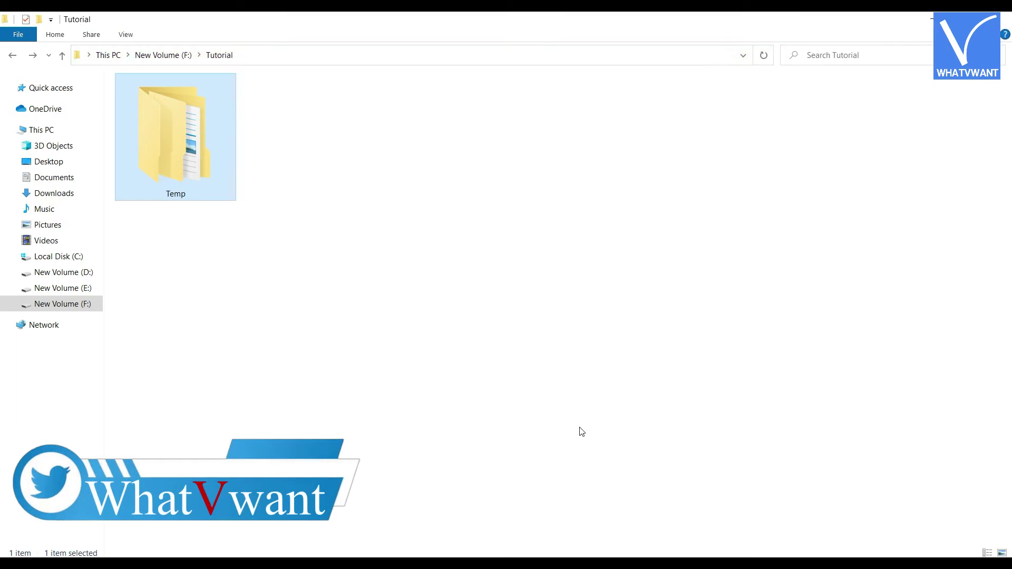
key(alt+Tab)
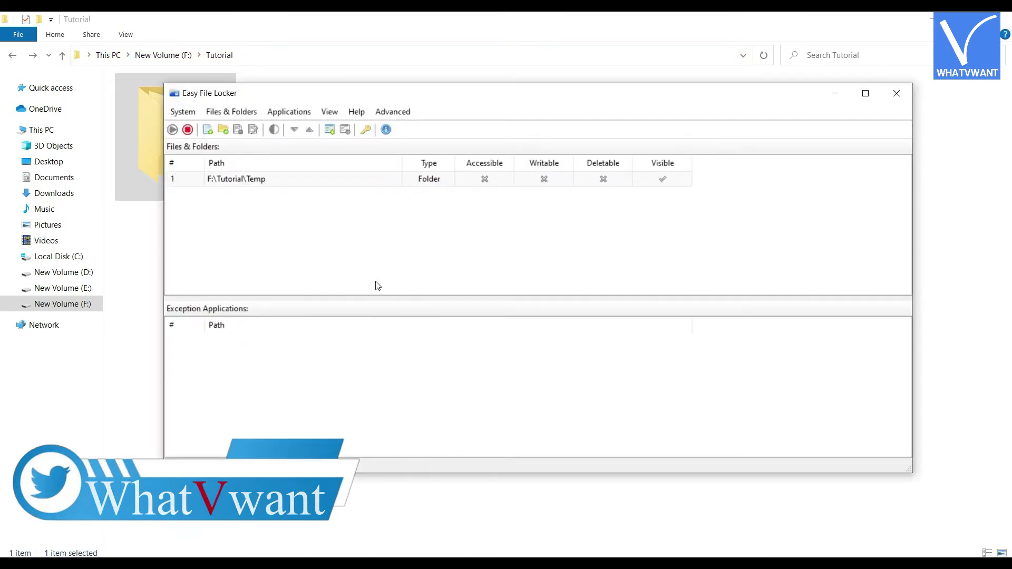
Stop protection on the Temp rule, verify Temp opens, then remove the rule
click(330, 182)
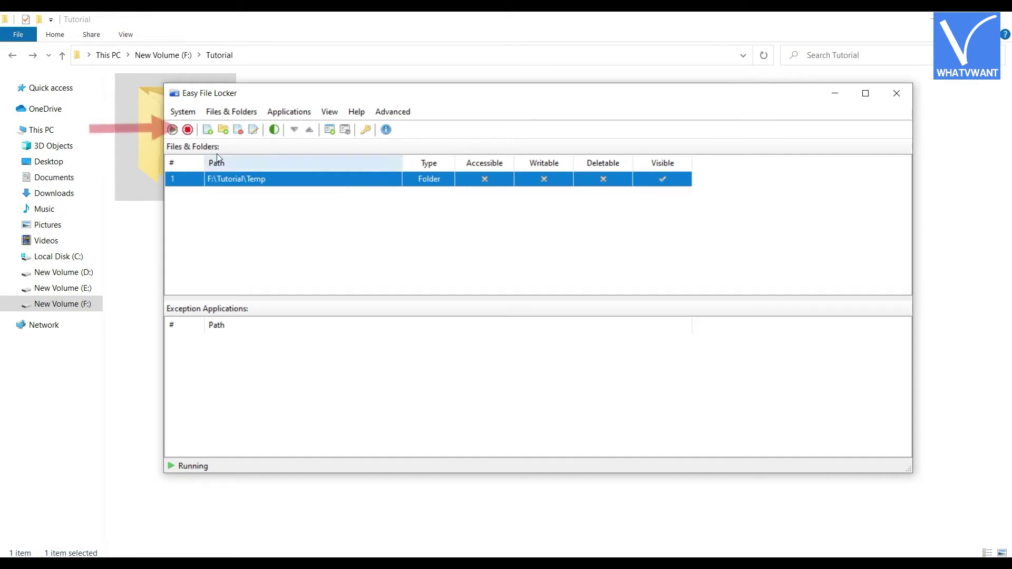
click(189, 135)
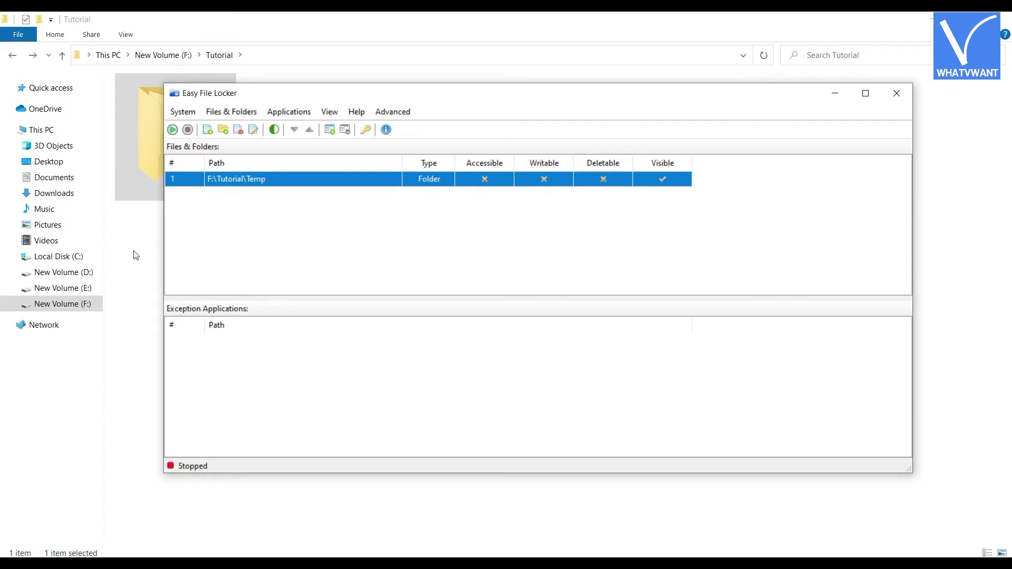
click(150, 243)
double_click(212, 190)
click(235, 116)
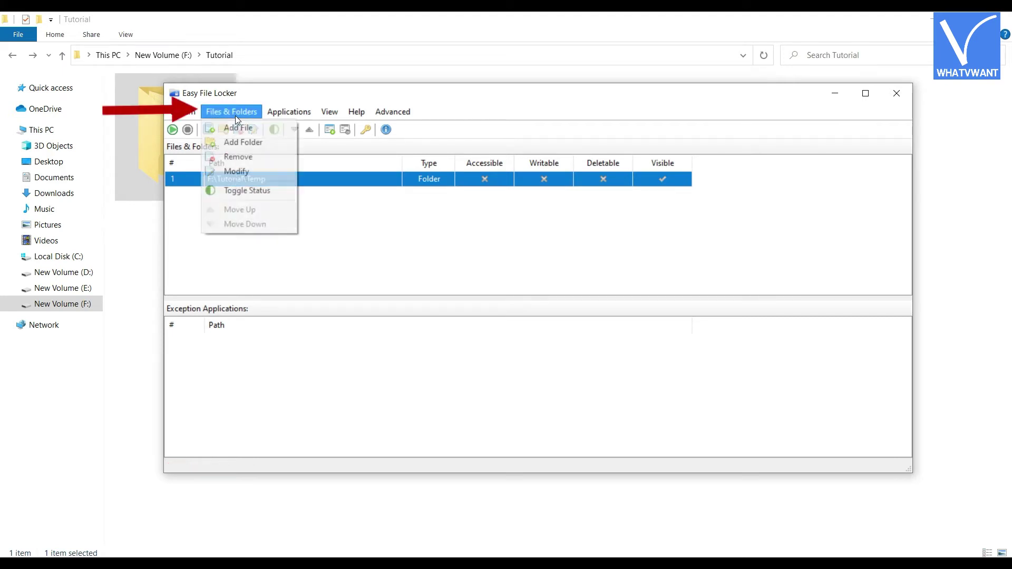
click(242, 157)
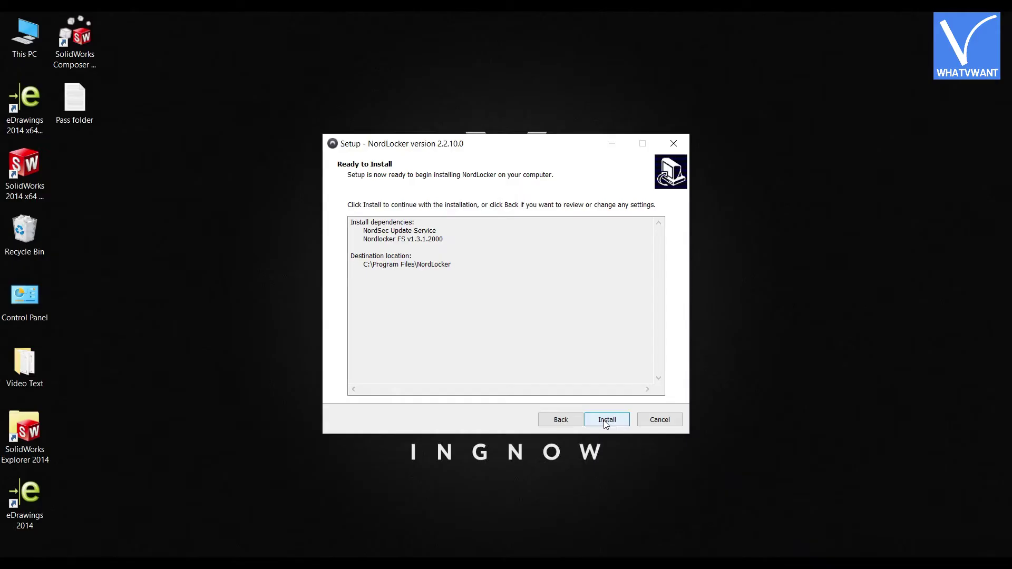
Install and launch NordLocker, refreshing the desktop and centring its window
click(611, 418)
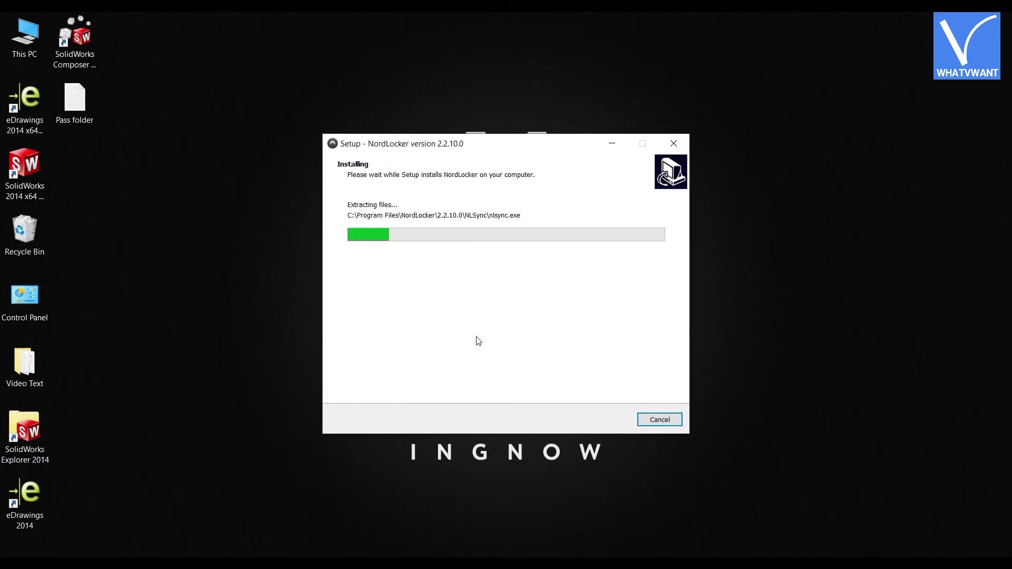
right_click(264, 270)
click(294, 312)
click(606, 420)
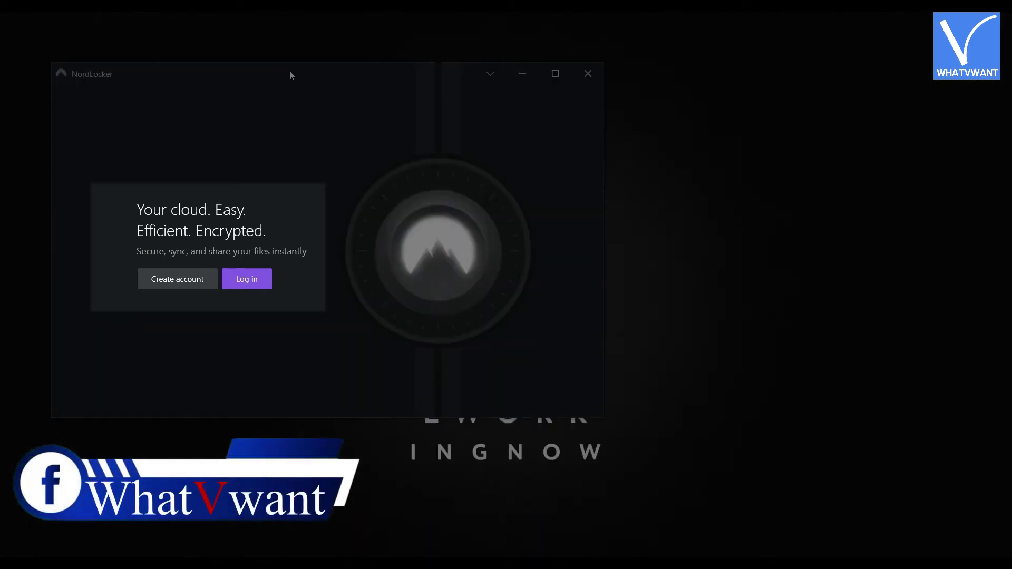
drag(289, 76, 449, 95)
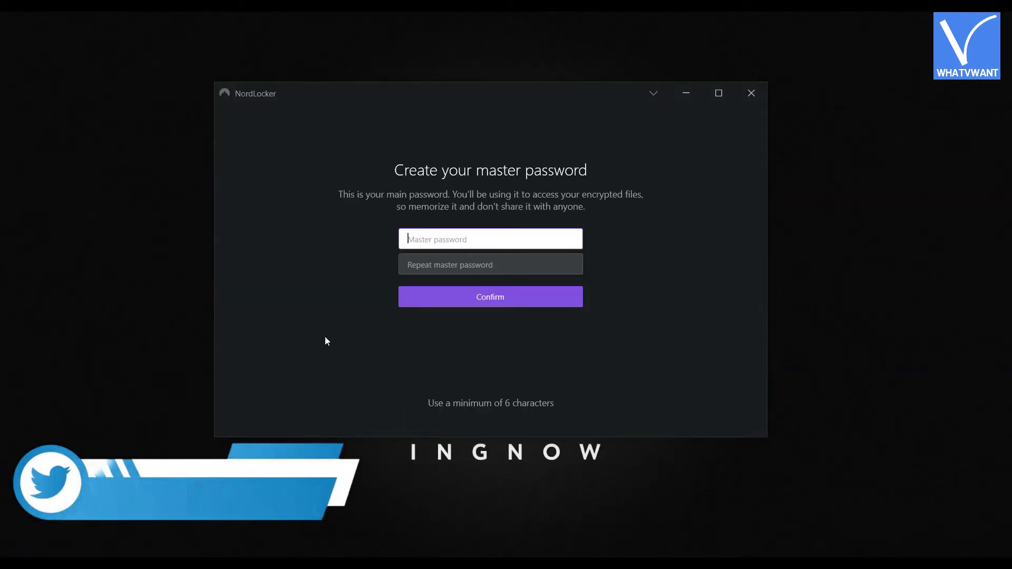
Enter the NordLocker master password twice and confirm it
click(432, 230)
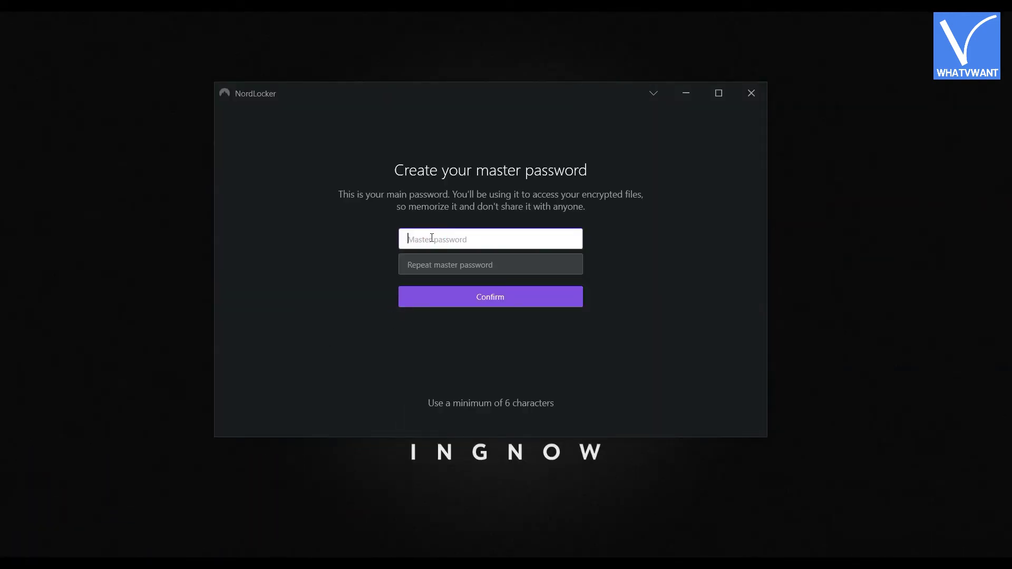
text(••••••••••••••••)
key(Tab)
text(••••••••••••••••)
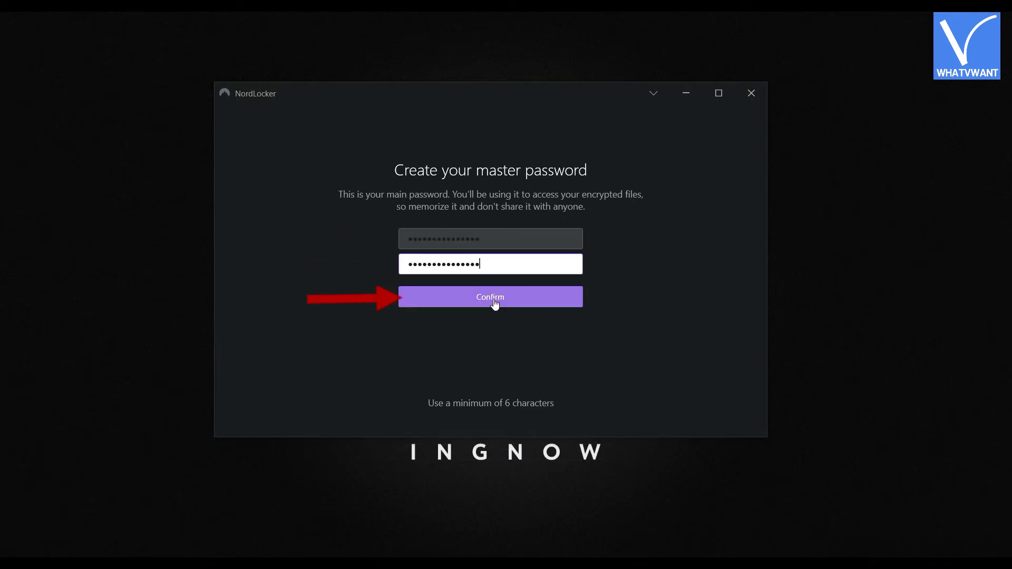
click(494, 300)
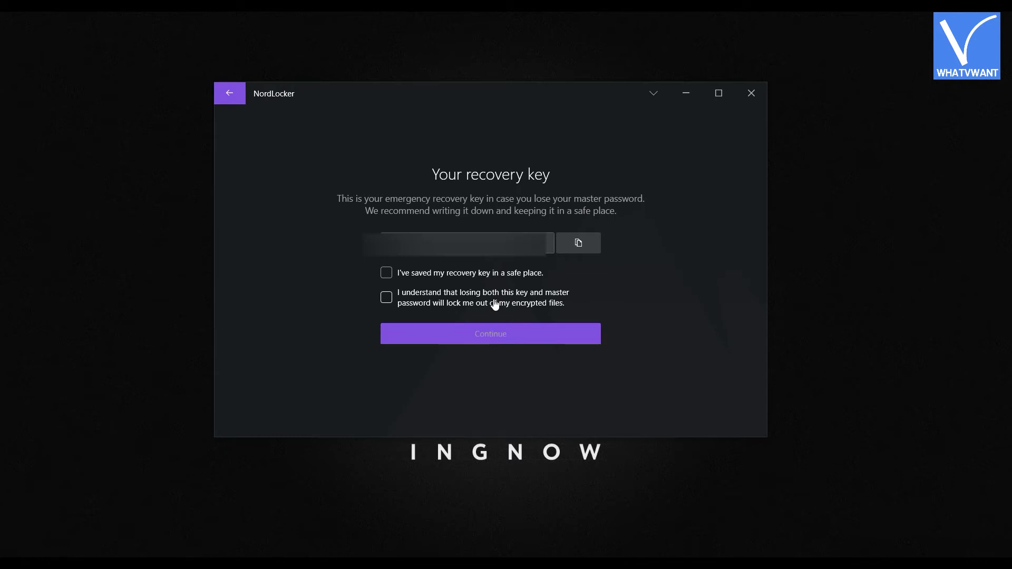
Copy the recovery key, acknowledge the warnings and continue to create the locker
click(578, 243)
click(387, 276)
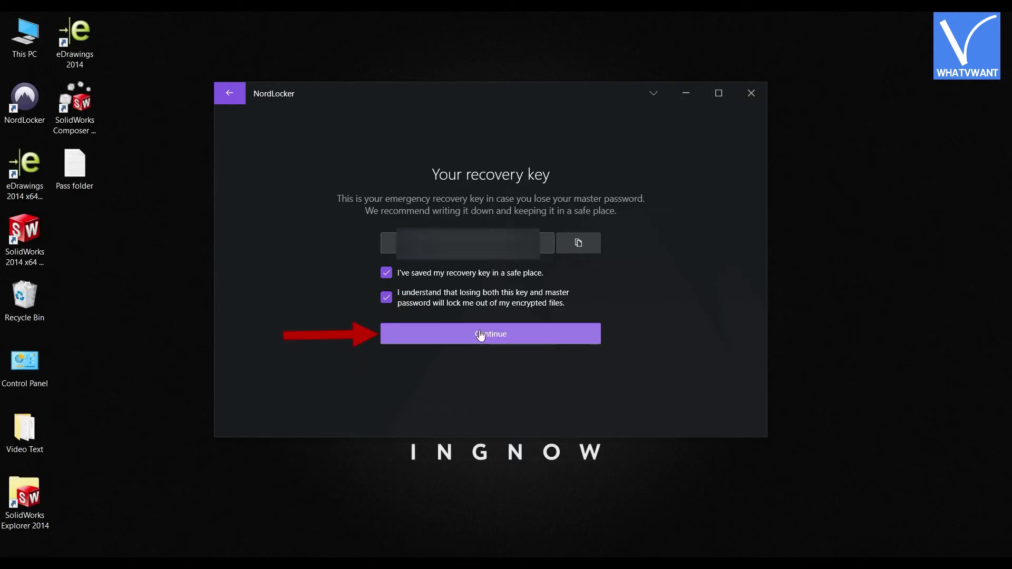
click(481, 334)
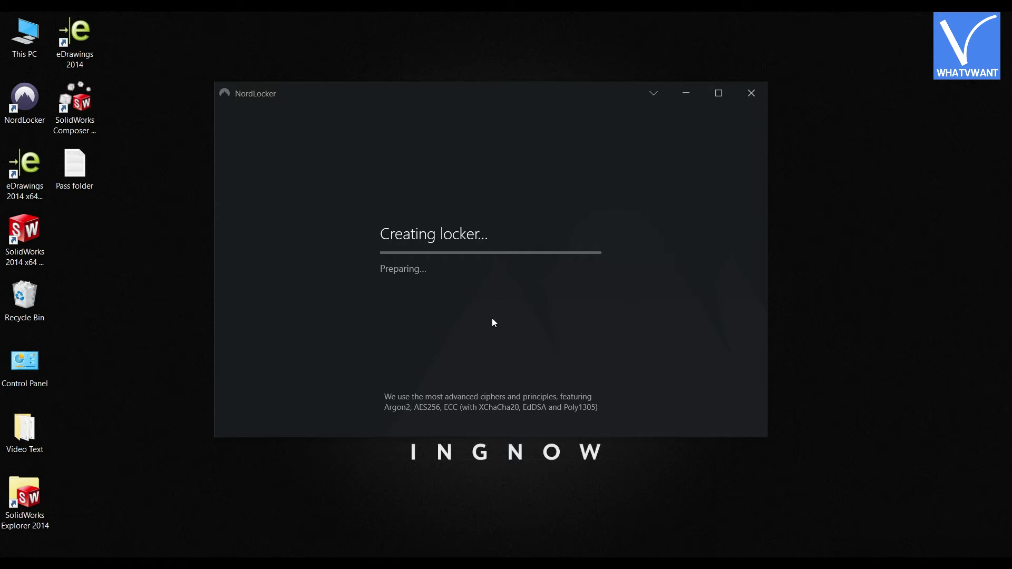
Import the F:\Tutorial\Temp folder into the Intro locker, choosing Move to remove the original
click(490, 314)
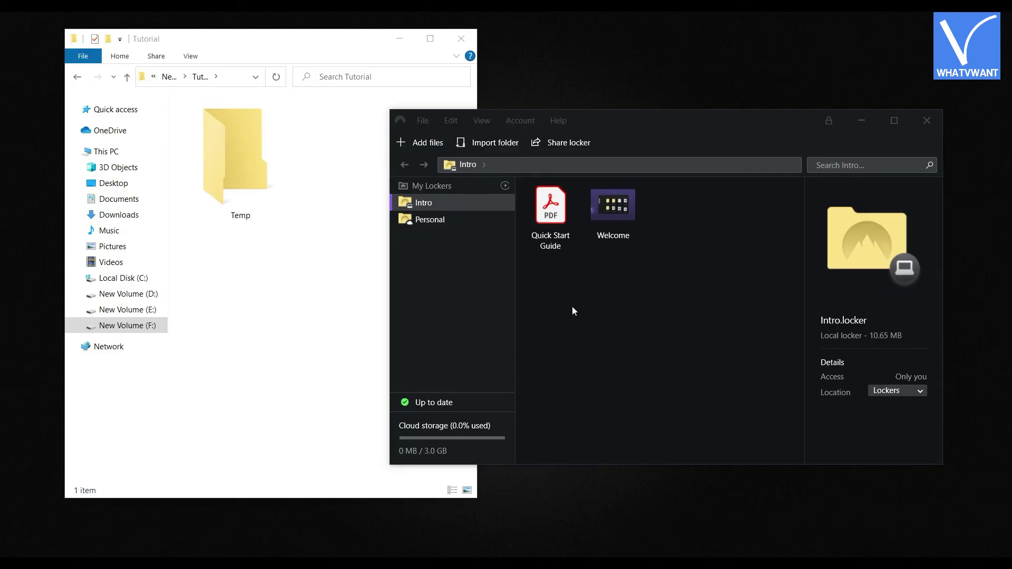
click(494, 150)
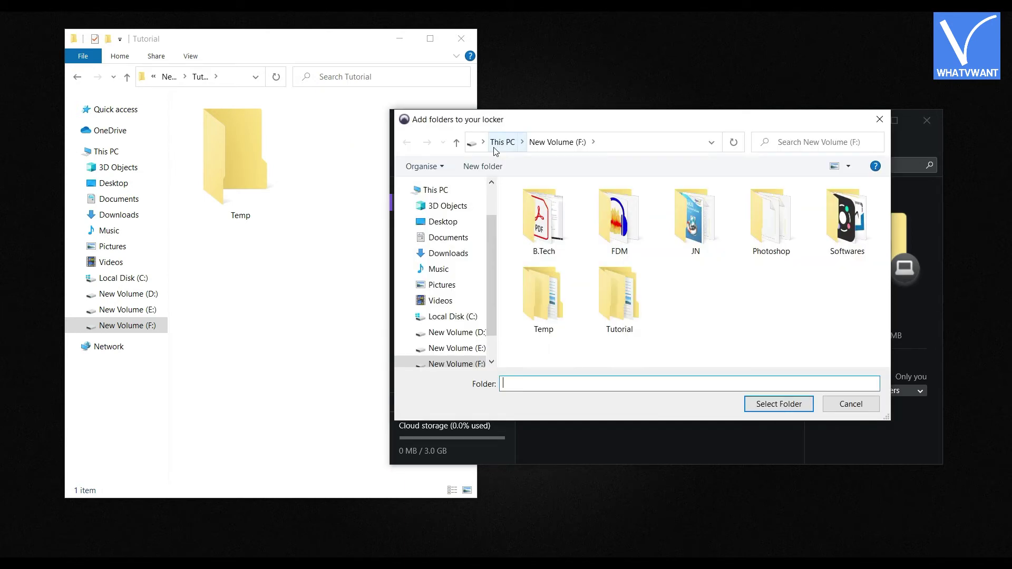
click(626, 326)
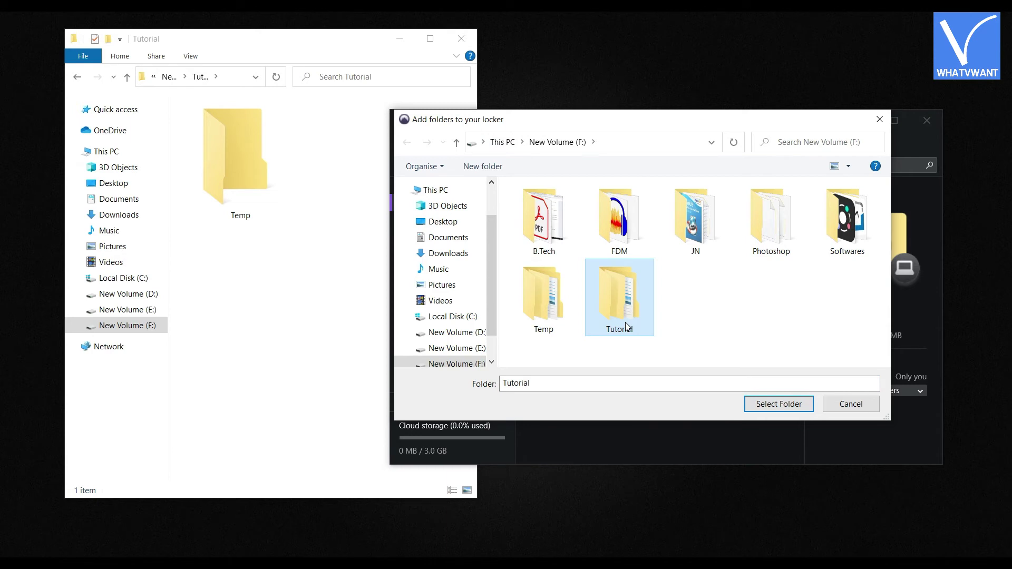
double_click(626, 325)
click(541, 248)
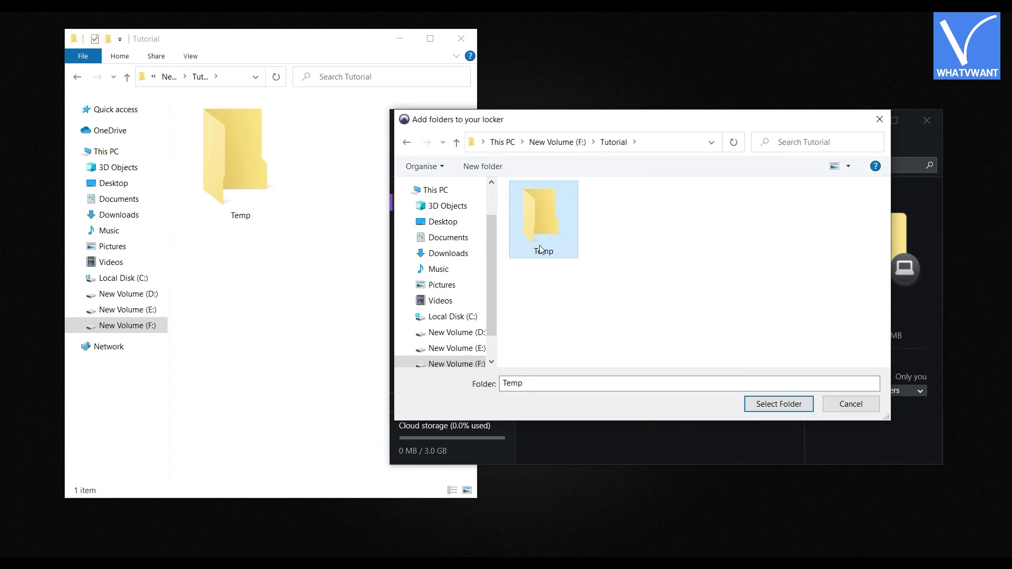
click(775, 405)
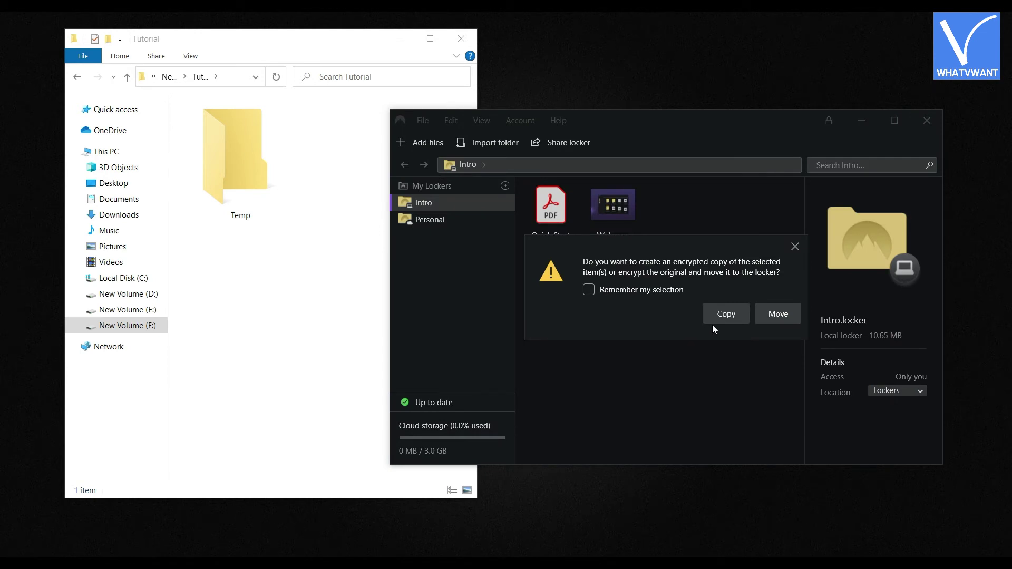
click(774, 316)
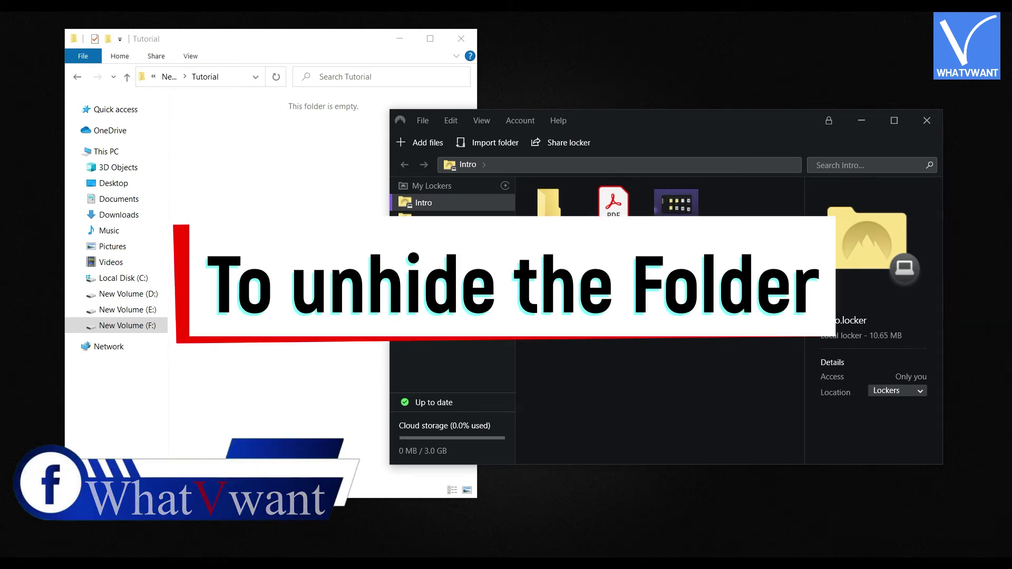
Export the original Temp folder decrypted from the locker back into F:\Tutorial
click(568, 236)
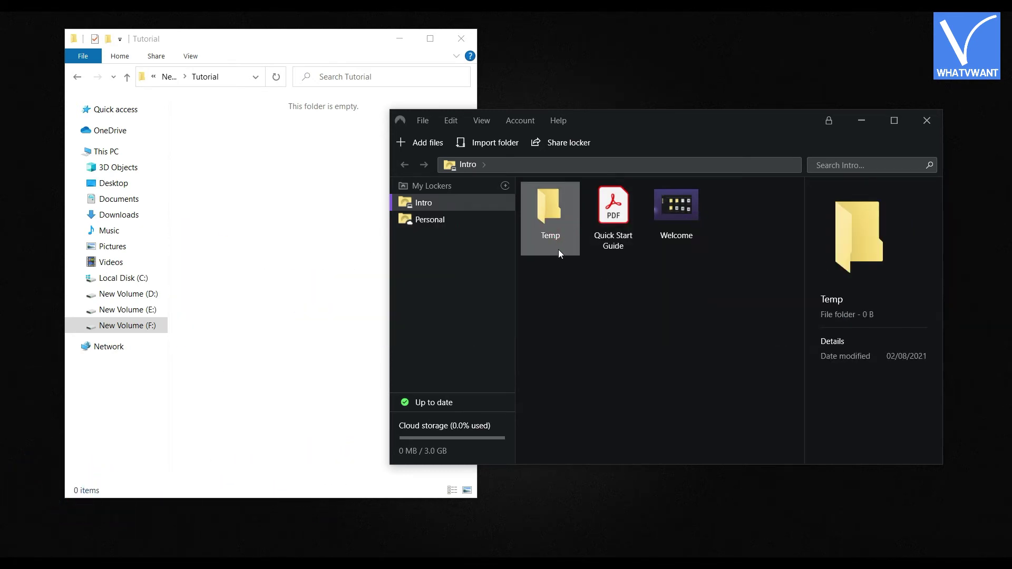
right_click(551, 234)
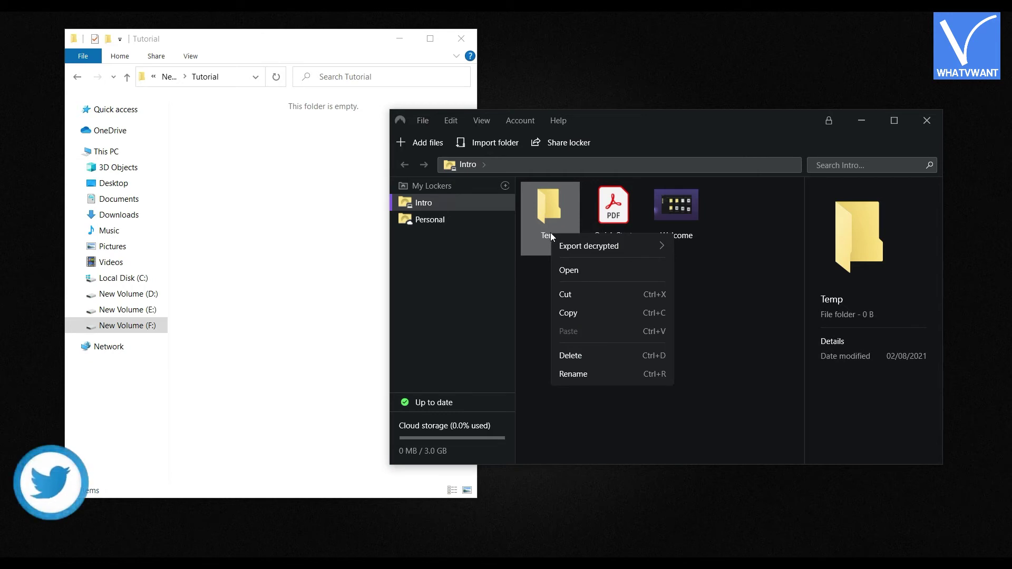
mouse_move(562, 246)
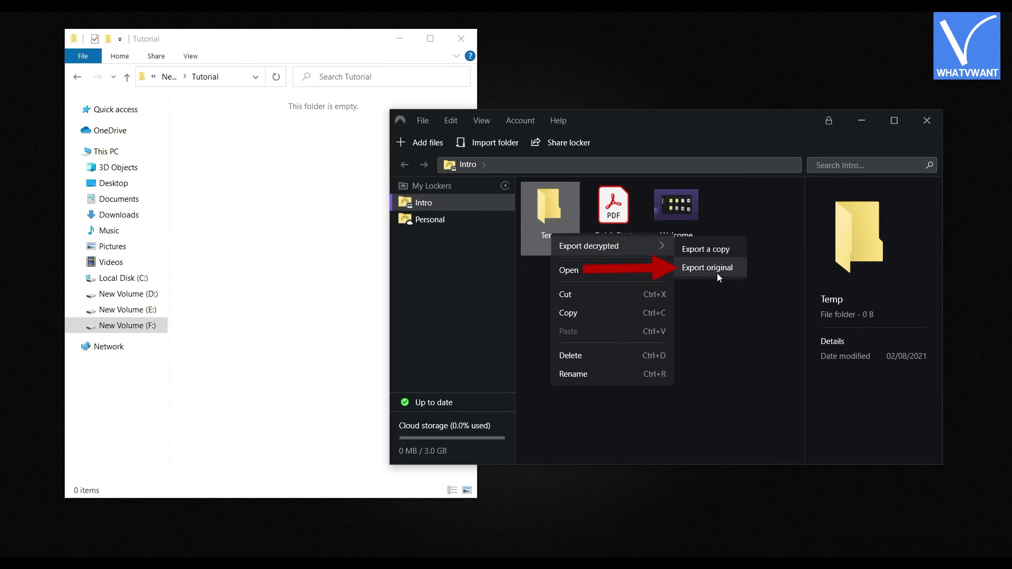
click(688, 274)
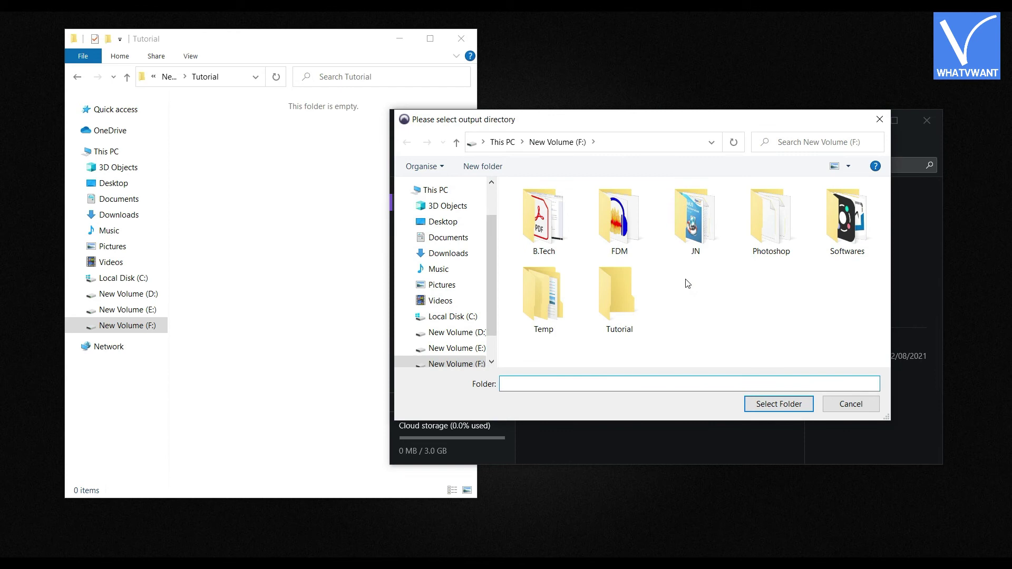
double_click(607, 318)
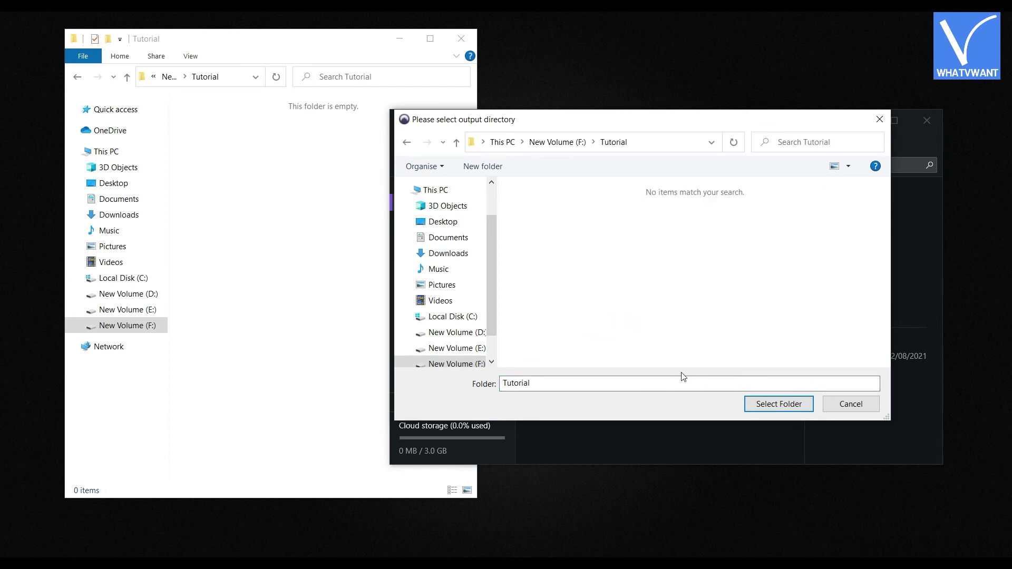
click(779, 412)
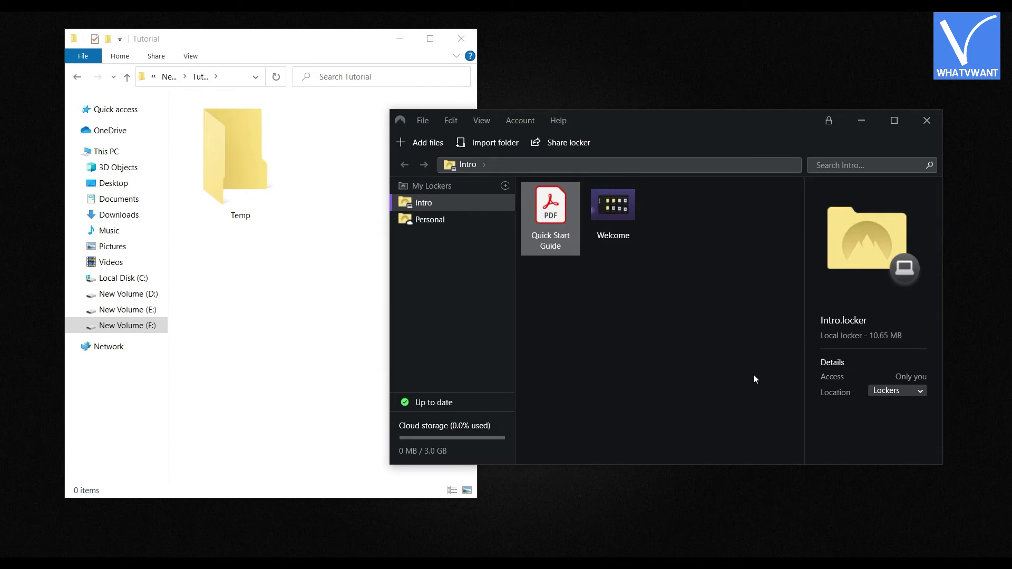
right_click(270, 257)
Refresh the Tutorial folder view to show the restored Temp folder
click(287, 309)
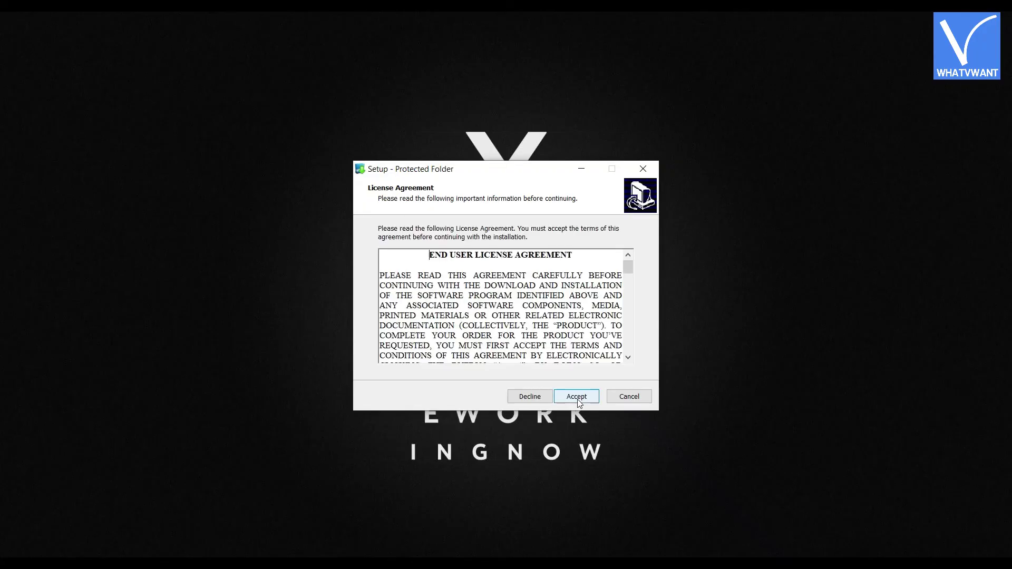
Install and launch Protected Folder, then enter and confirm a new master password
click(576, 398)
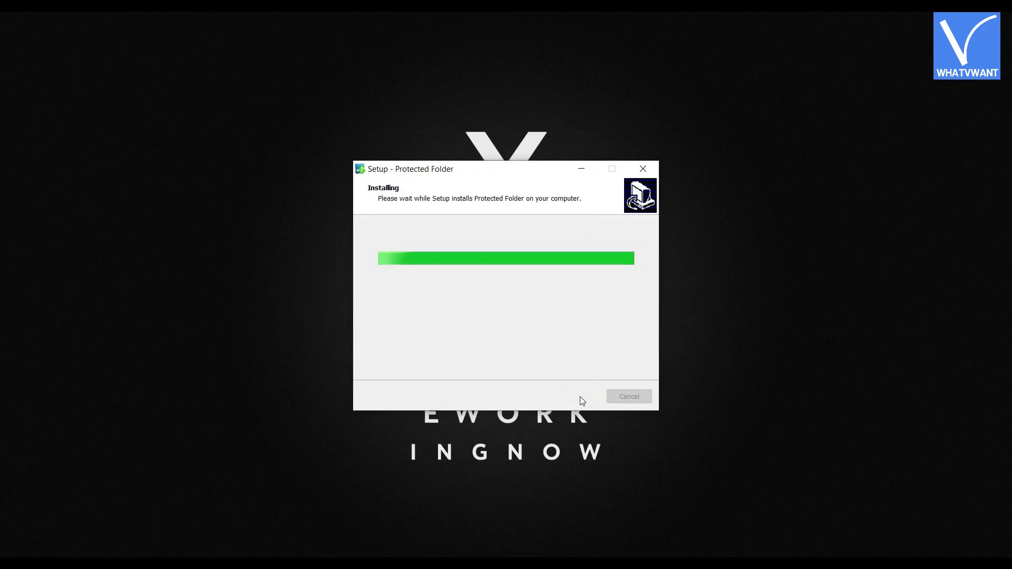
click(576, 397)
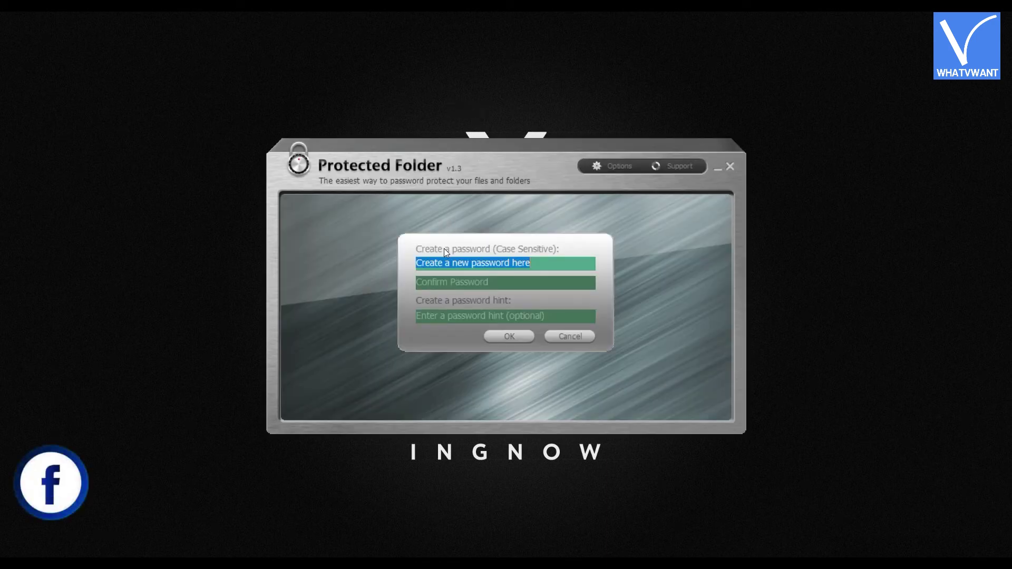
text(123456)
key(Tab)
text(12)
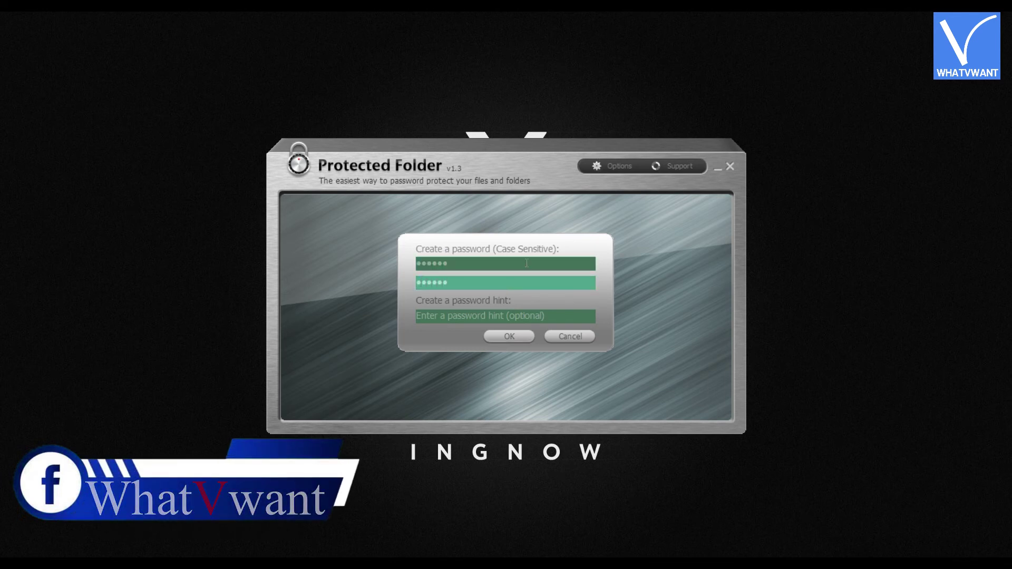
click(514, 340)
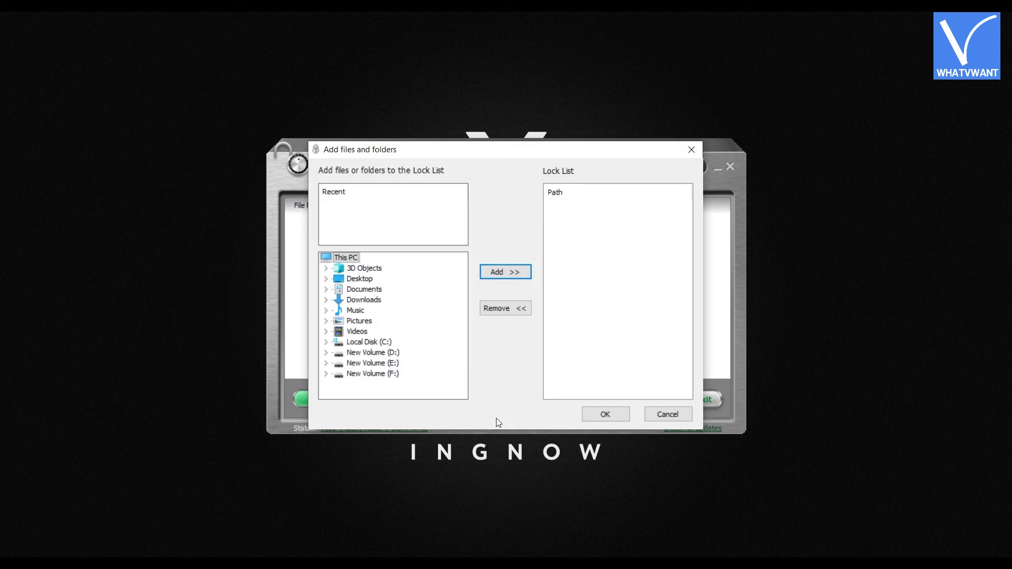
Add F:\Tutorial\Temp to the Lock List, confirm it, and choose Lock & Exit
click(397, 375)
double_click(397, 374)
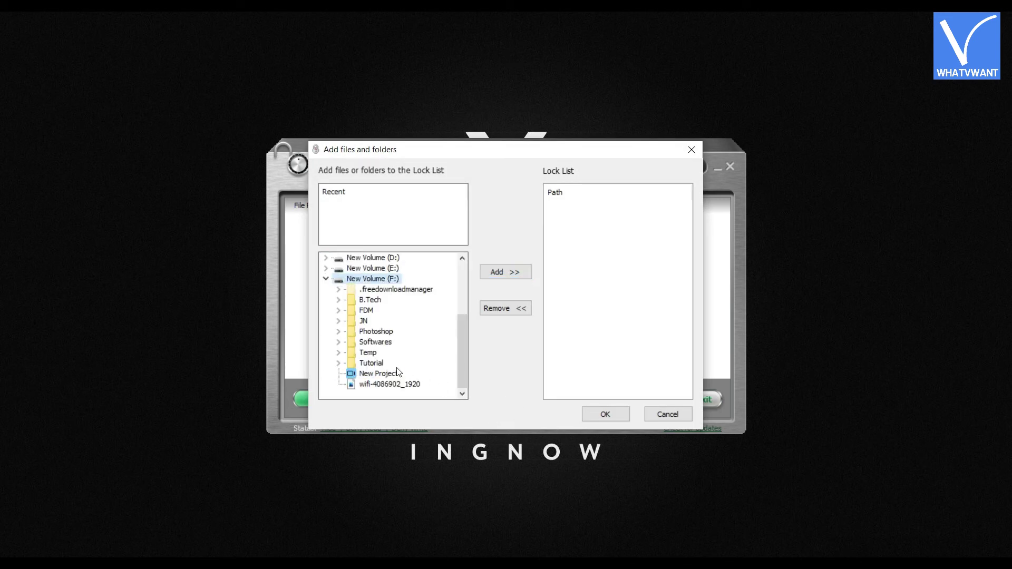
double_click(372, 363)
click(379, 374)
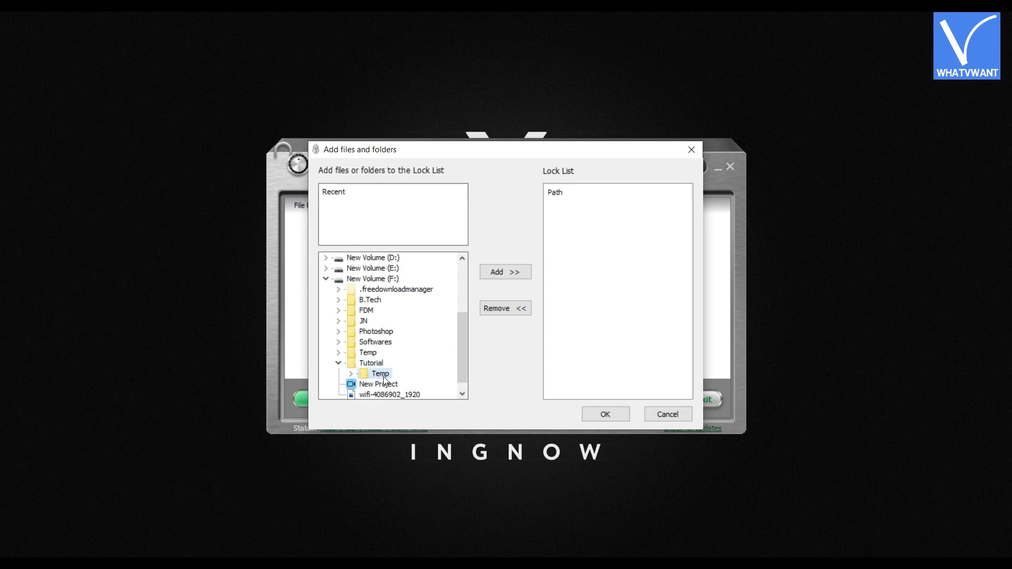
click(498, 278)
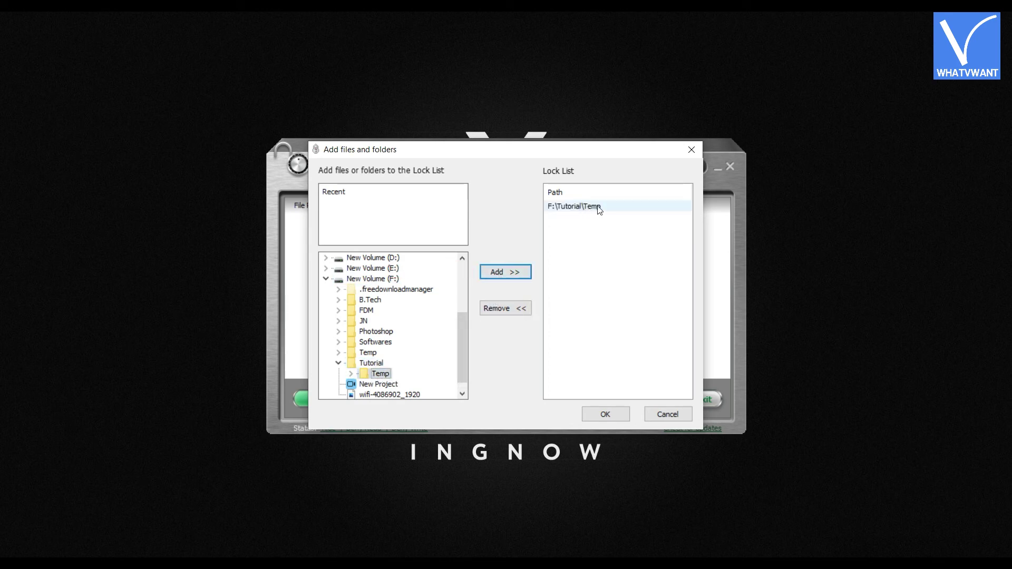
click(613, 416)
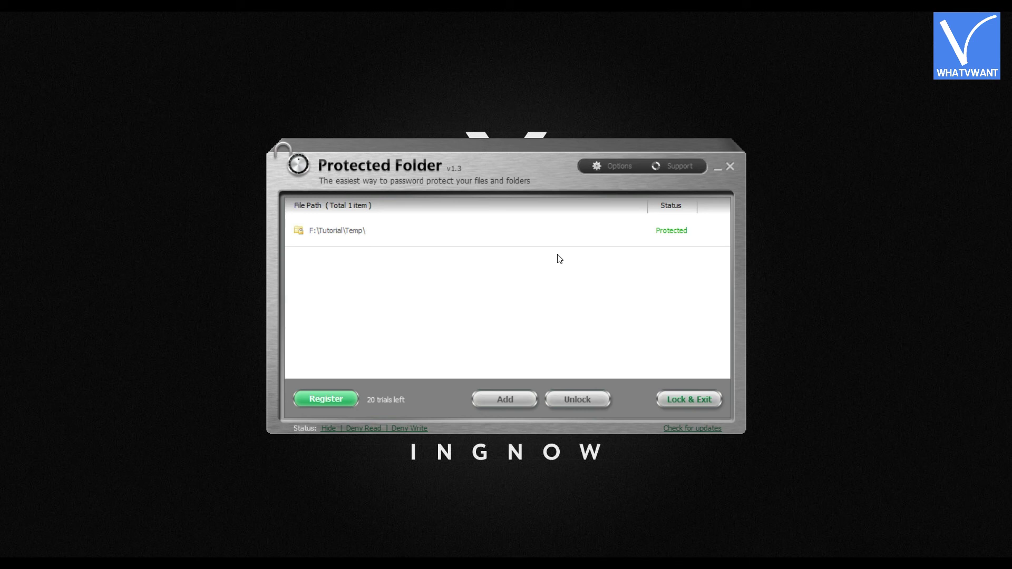
click(691, 403)
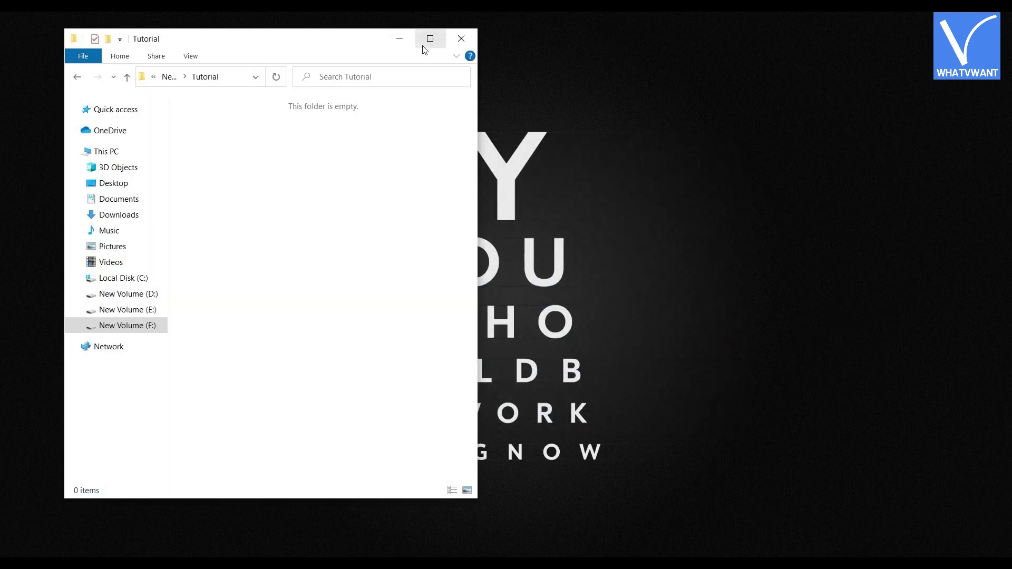
Maximize the Tutorial folder window and refresh its empty view twice
click(424, 46)
right_click(445, 178)
right_click(285, 165)
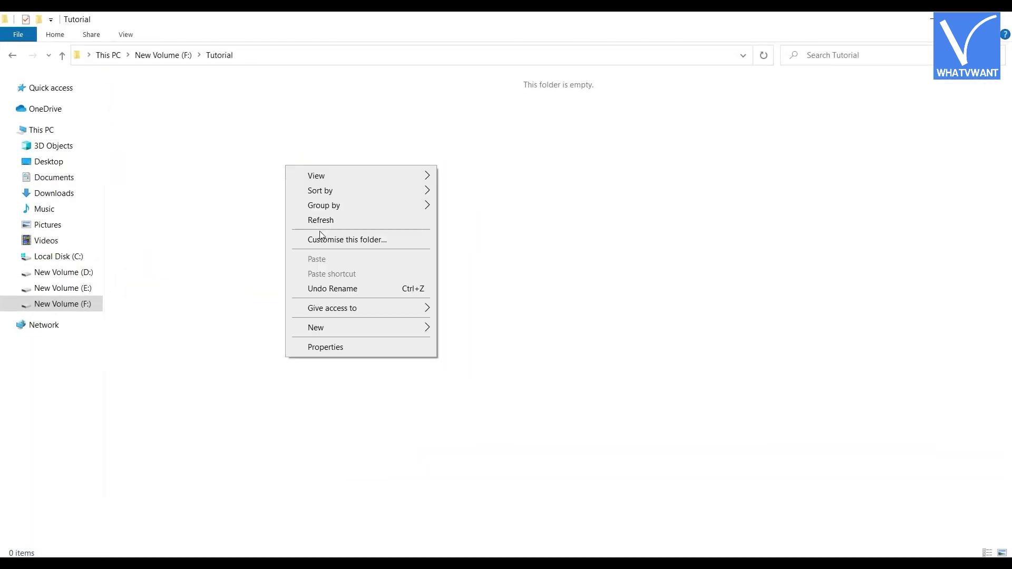
click(320, 223)
right_click(266, 173)
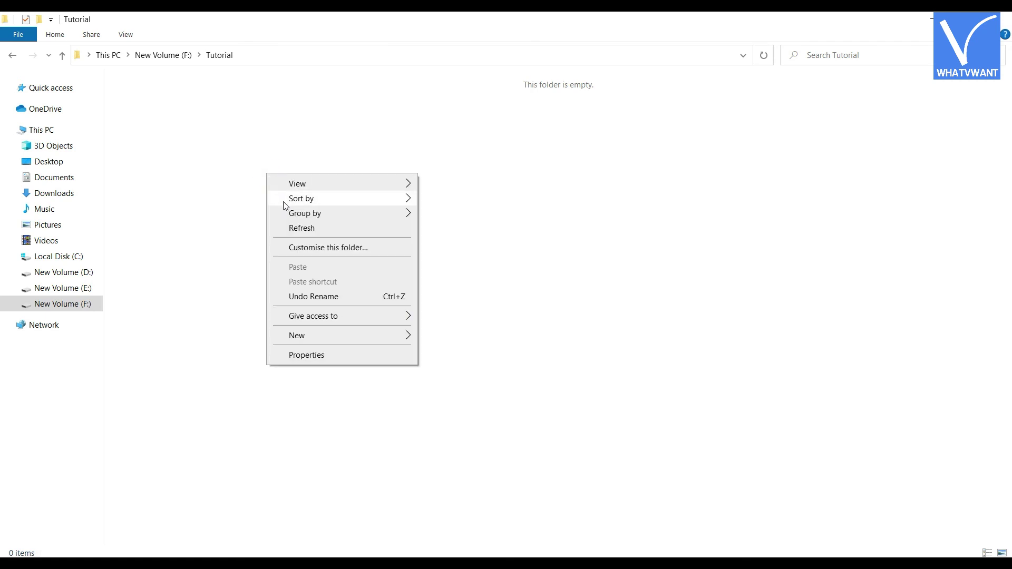
click(291, 228)
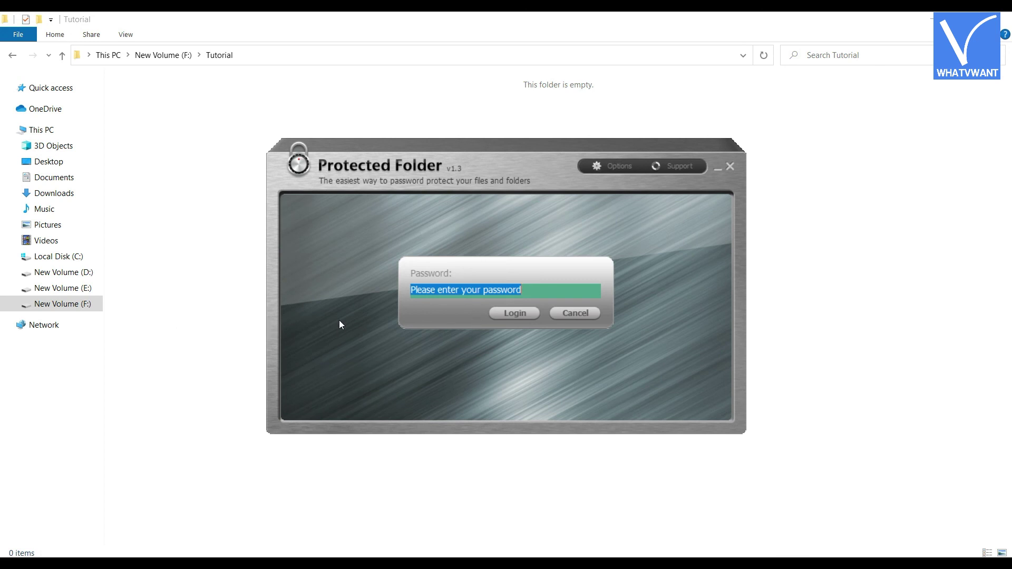
Log into Protected Folder with the master password and unlock F:\Tutorial\Temp
text(1234)
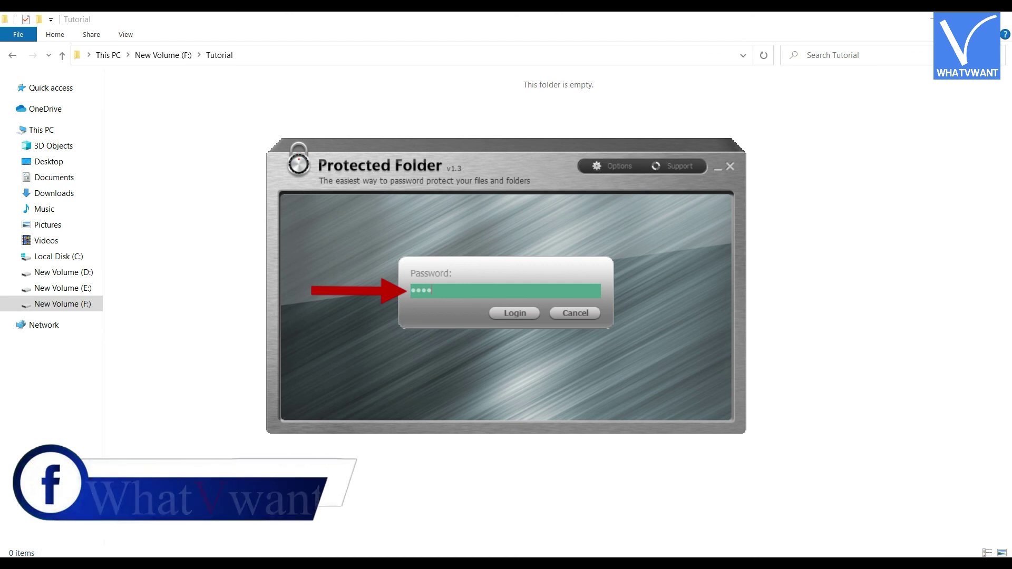
text(56)
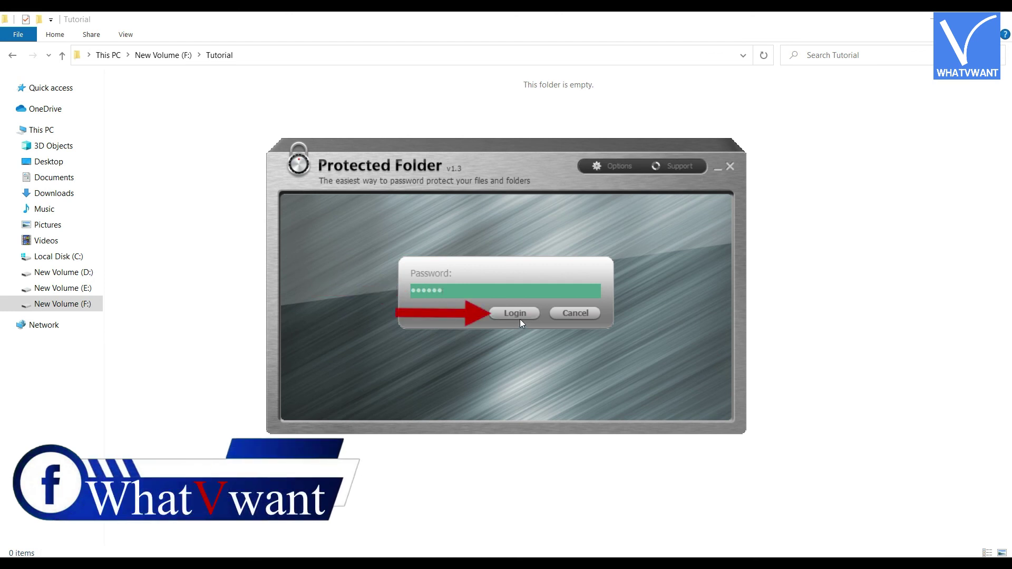
click(515, 318)
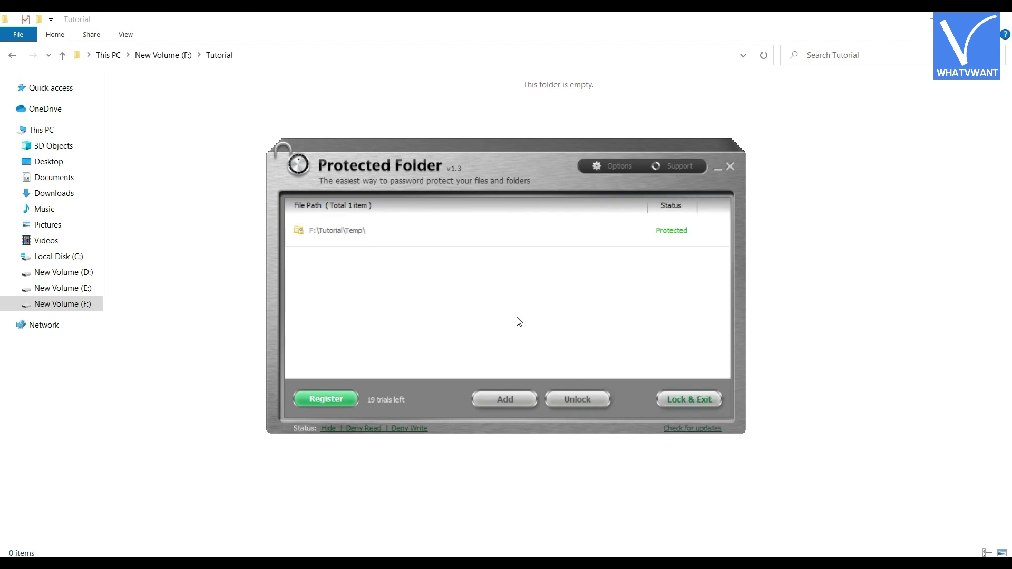
click(560, 241)
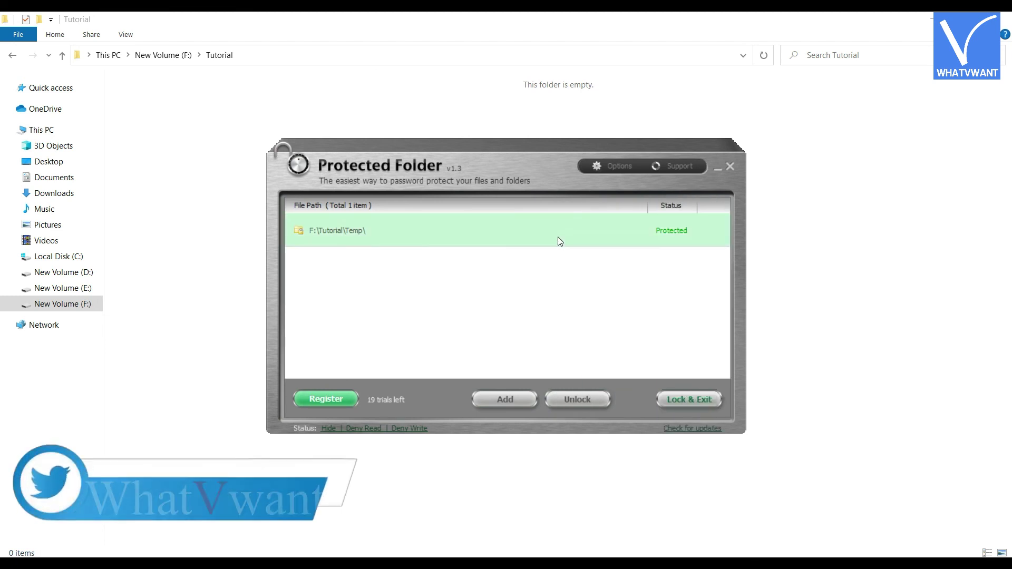
click(583, 402)
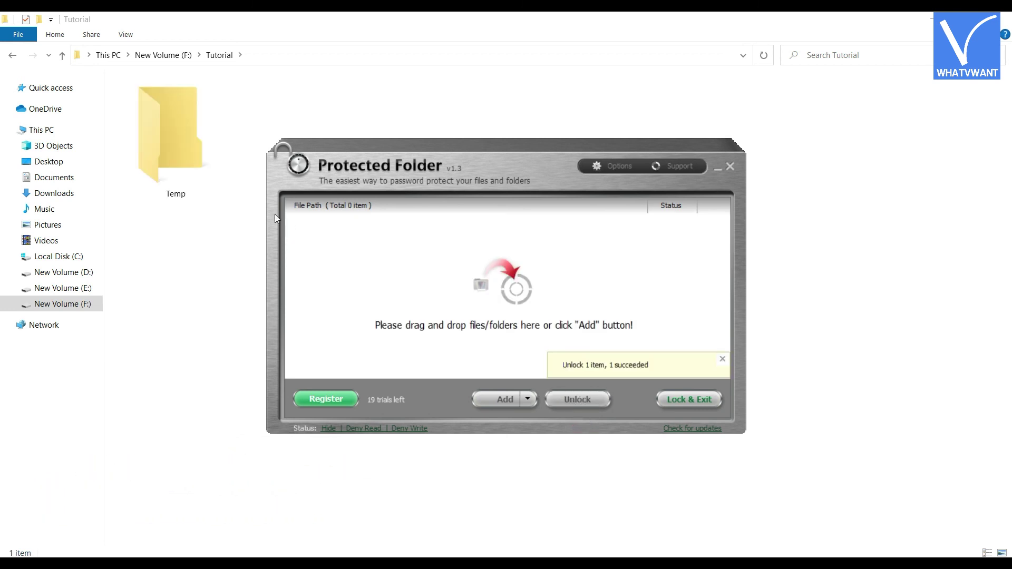